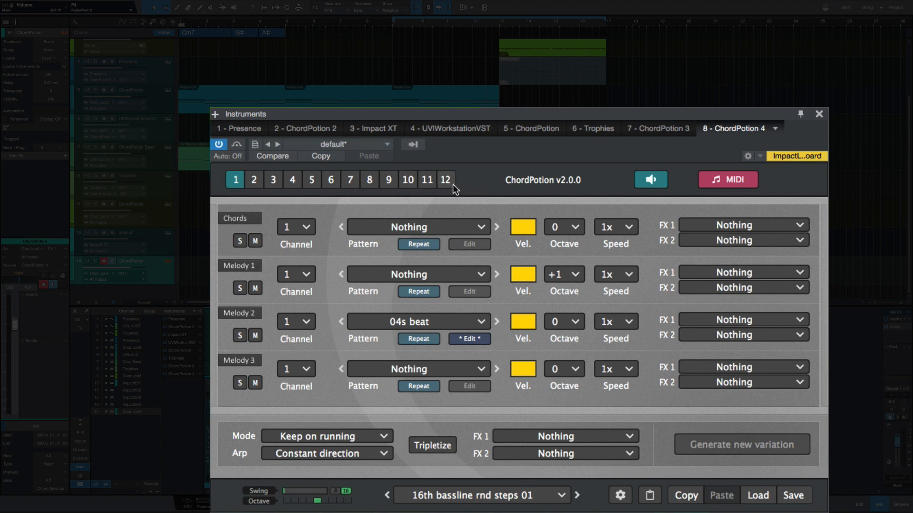
Step: Look through ChordPotion's twelve slots, return to slot 1 to compare its settings, and finish on slot 2
click(274, 181)
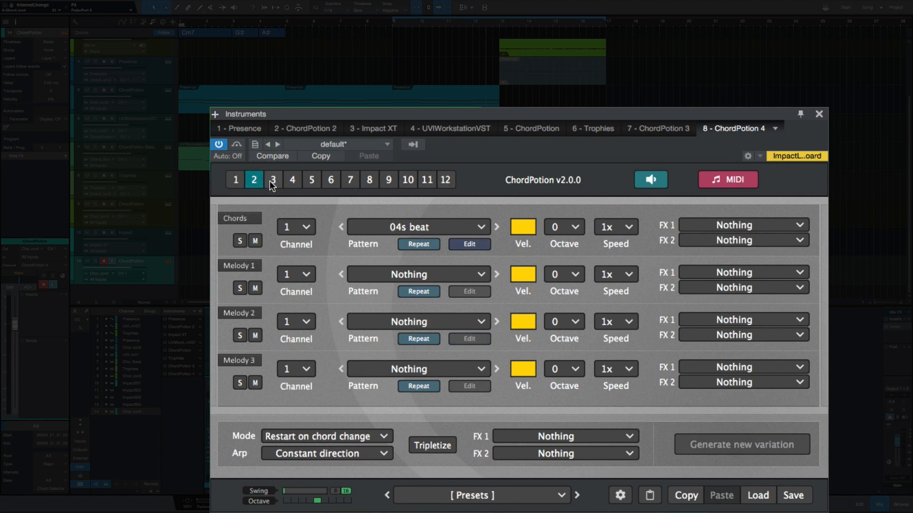
click(293, 180)
click(312, 180)
click(331, 180)
click(350, 180)
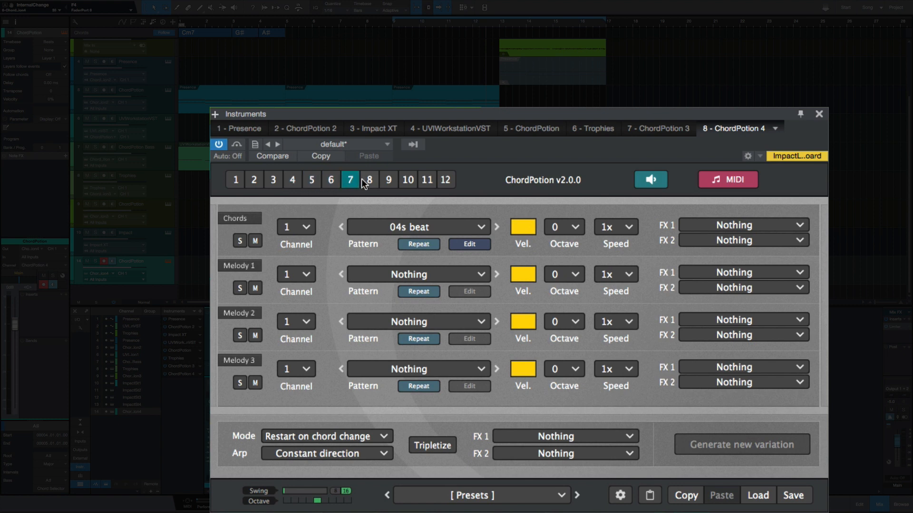
click(370, 180)
click(388, 179)
click(408, 180)
click(427, 180)
click(445, 180)
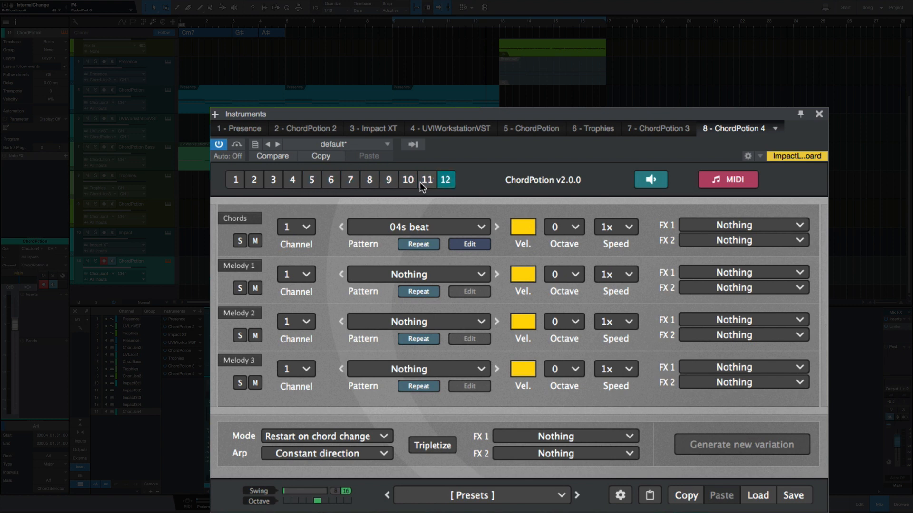
click(388, 180)
click(311, 180)
click(236, 180)
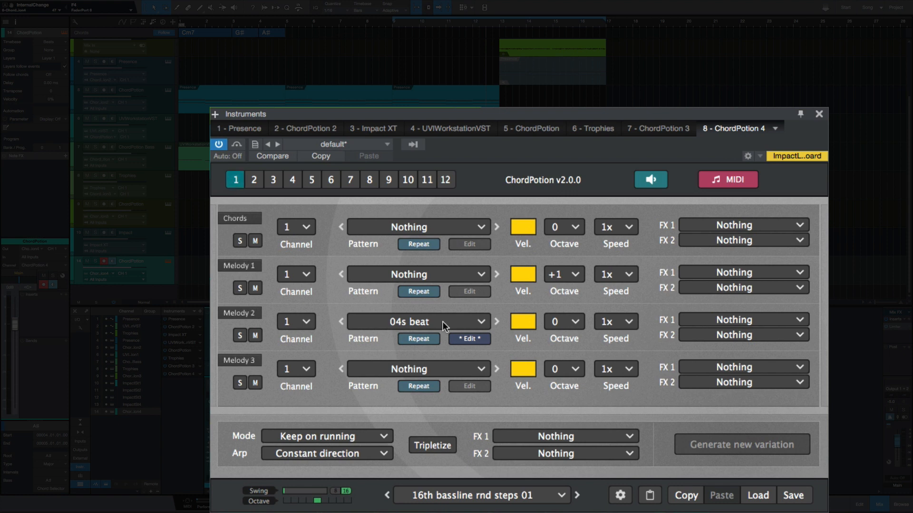
click(253, 181)
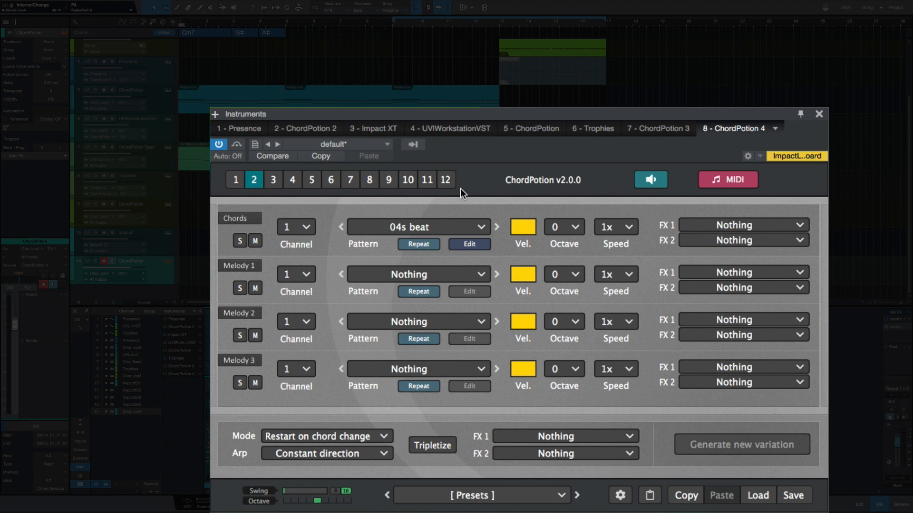
Step: Toggle ChordPotion's built-in sound off and back on
click(657, 184)
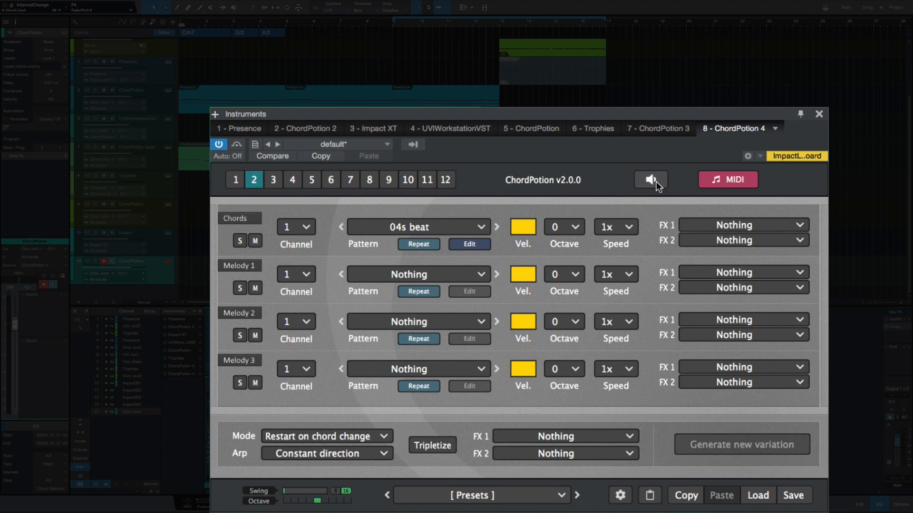
click(657, 184)
click(658, 183)
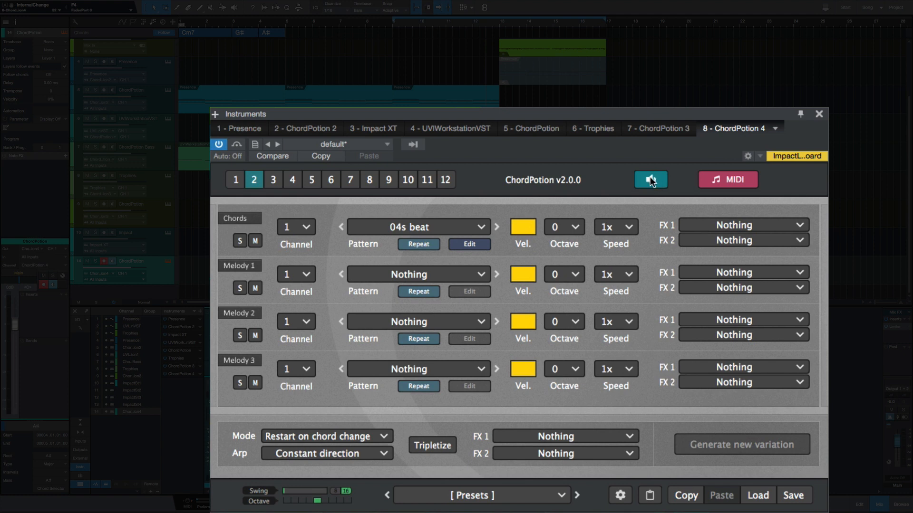
click(651, 181)
click(652, 181)
Step: Try speeds 2x and 0.5x on the Chords track, keeping its octave at 0 and returning its speed to 1x
click(575, 229)
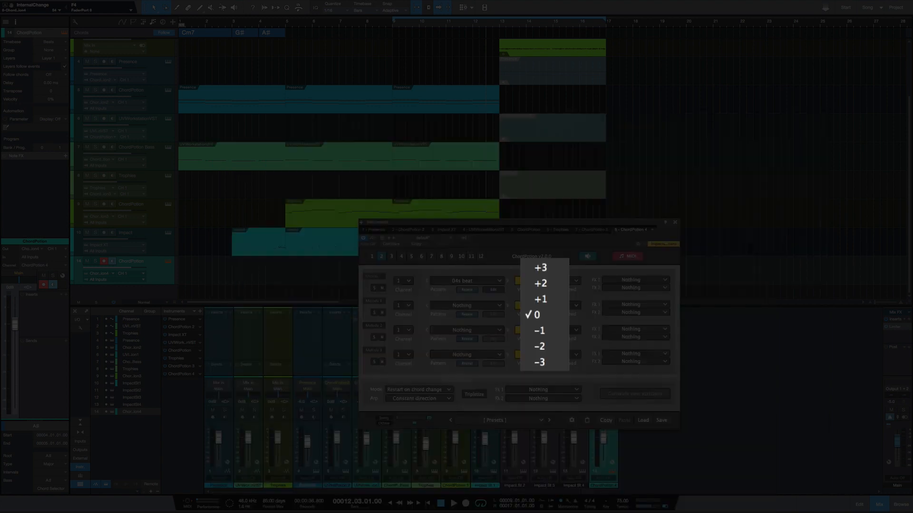
click(547, 315)
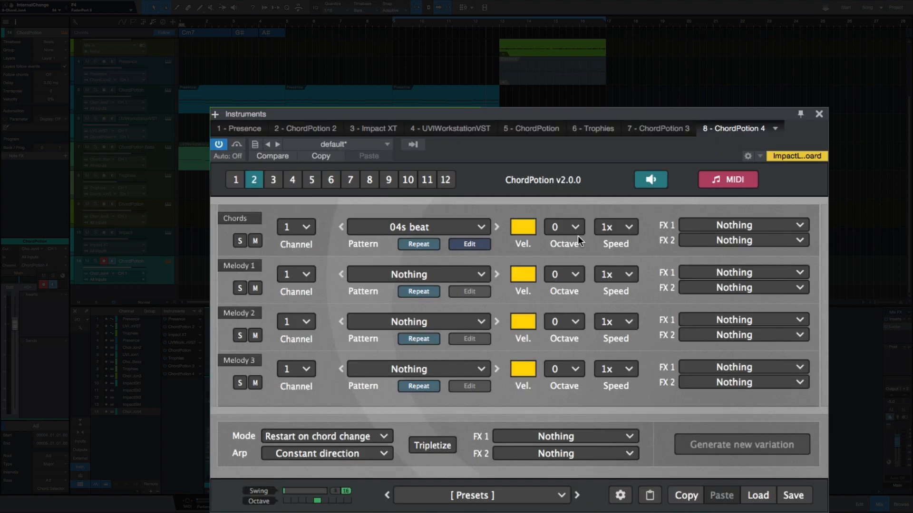
click(569, 281)
click(568, 285)
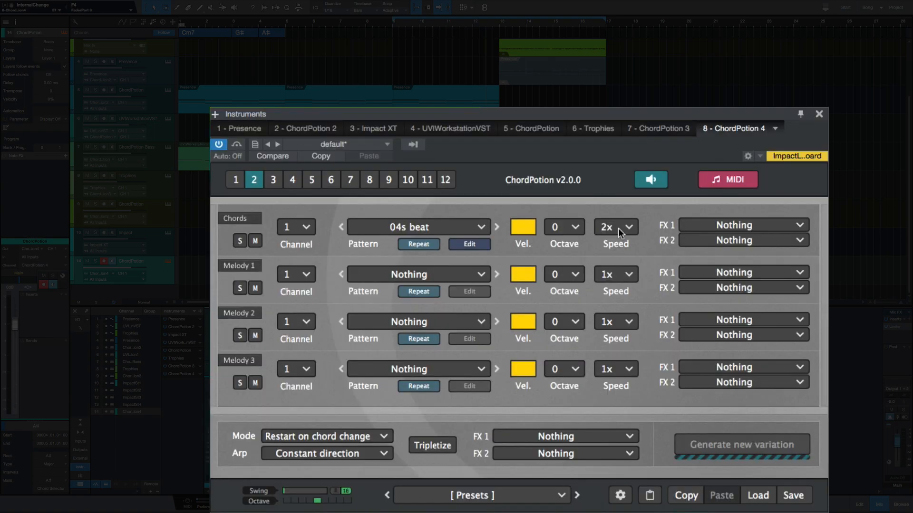
click(568, 280)
click(570, 315)
click(566, 281)
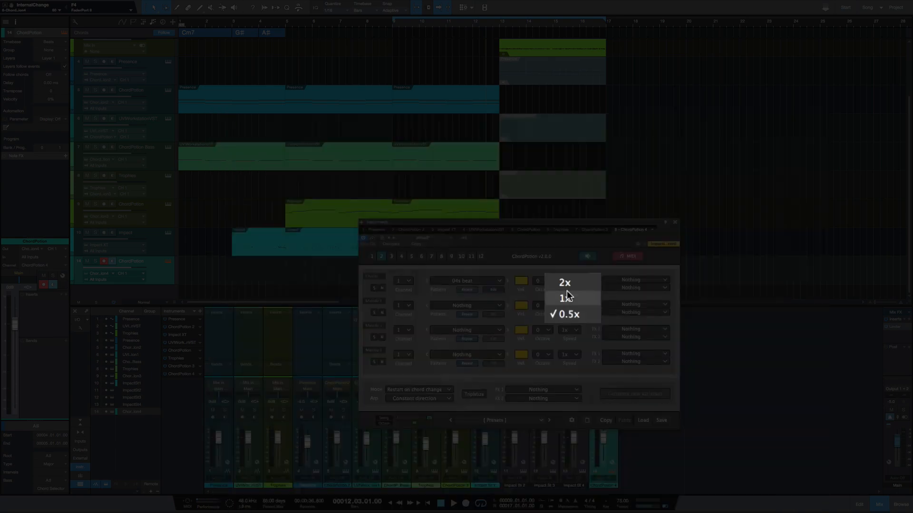
click(568, 297)
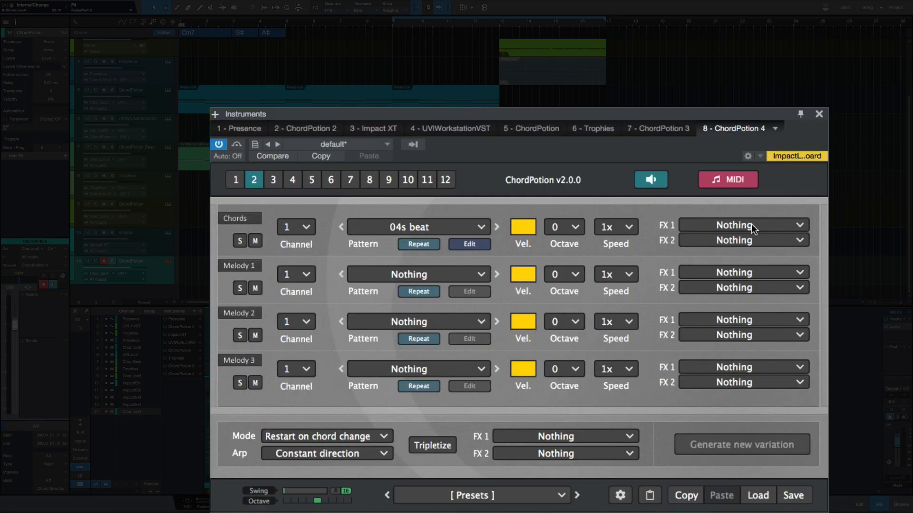
Step: Examine the effects offered for the Chords track and its step pattern editor, leaving both without changes
click(639, 281)
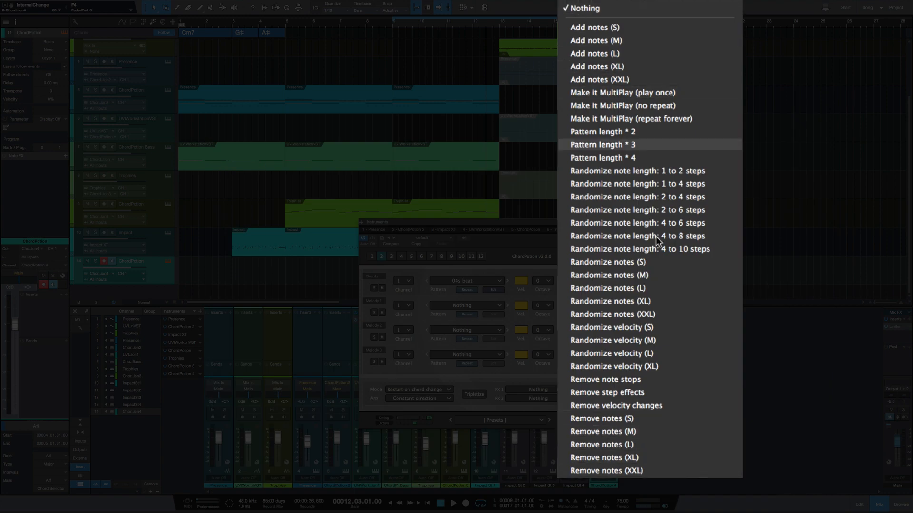
click(542, 404)
click(710, 237)
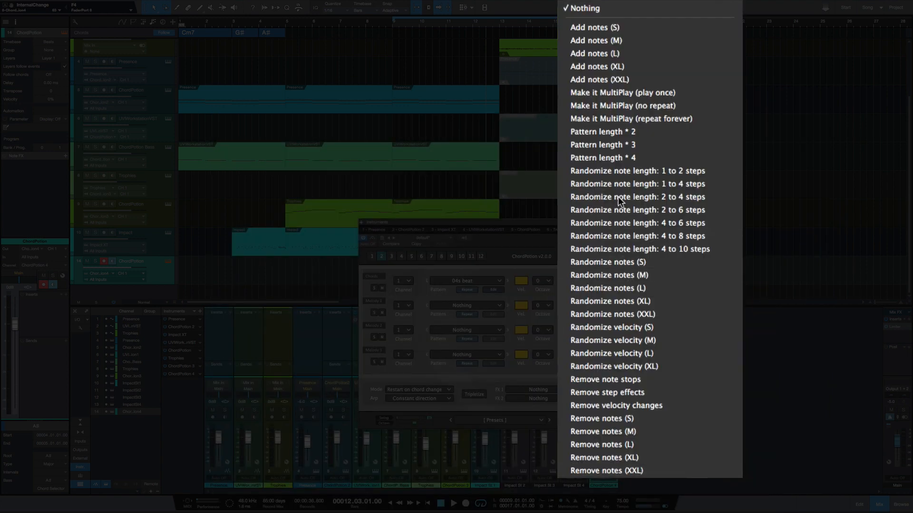
click(542, 395)
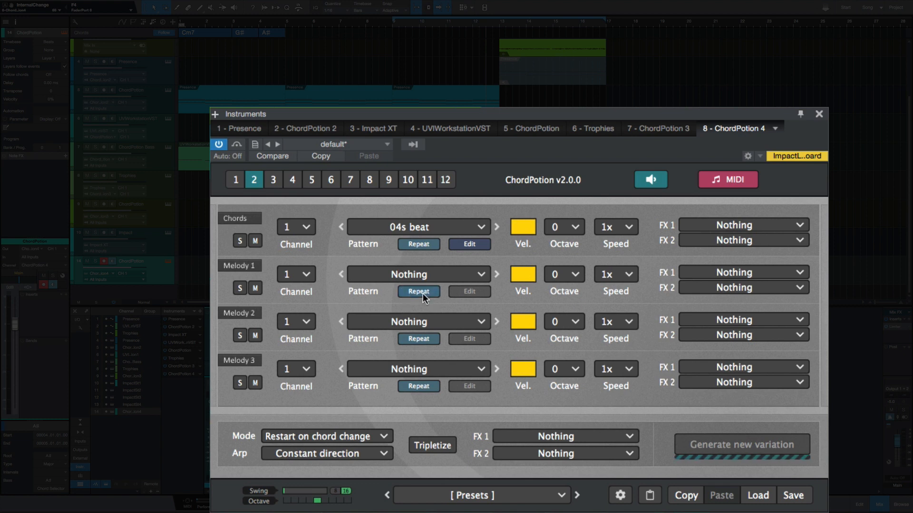
click(464, 245)
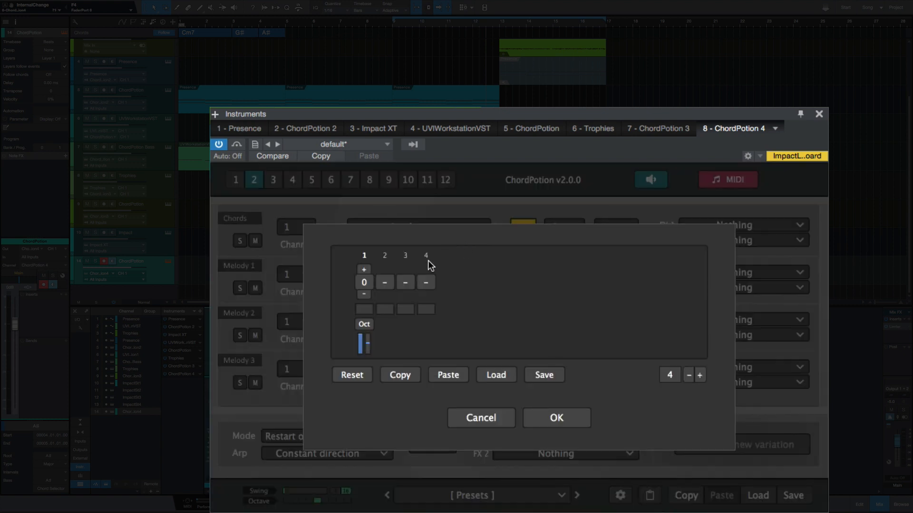
click(481, 418)
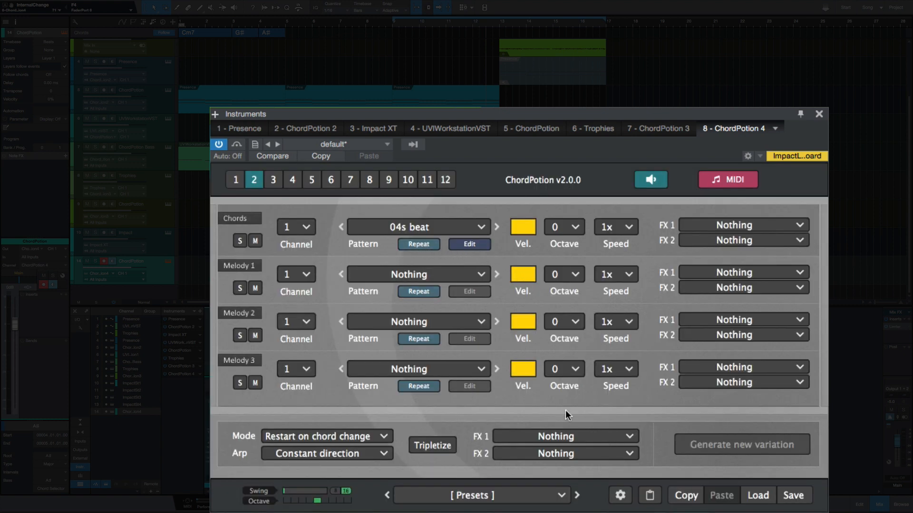
Step: Examine the available Mode, Arp and global FX 1 options without changing them
click(308, 437)
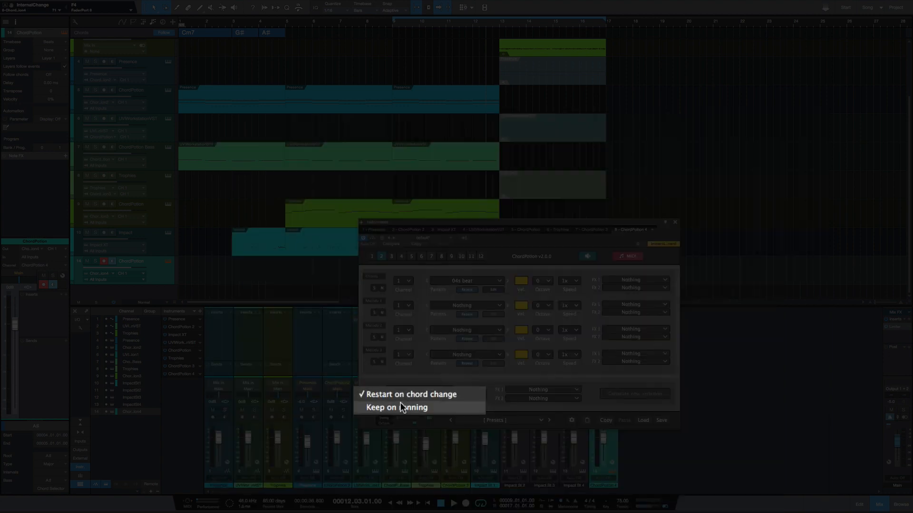
click(303, 420)
click(302, 454)
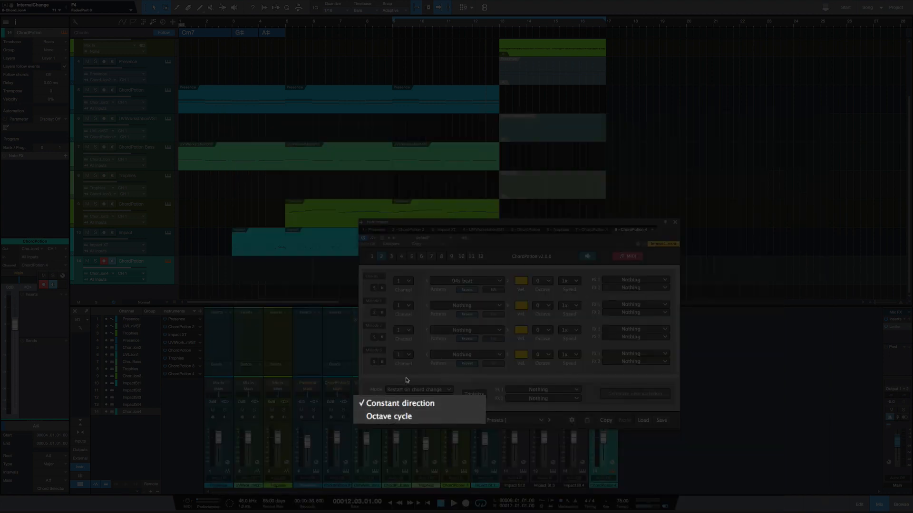
click(406, 379)
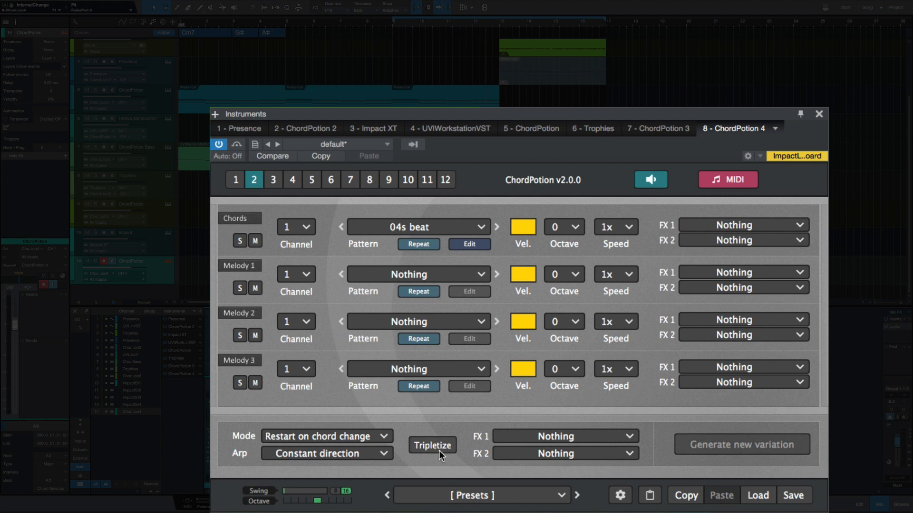
click(556, 437)
click(499, 277)
Step: Browse ChordPotion's preset list, including the guitar, keys, odd-time, EDM and hip-hop presets
click(510, 503)
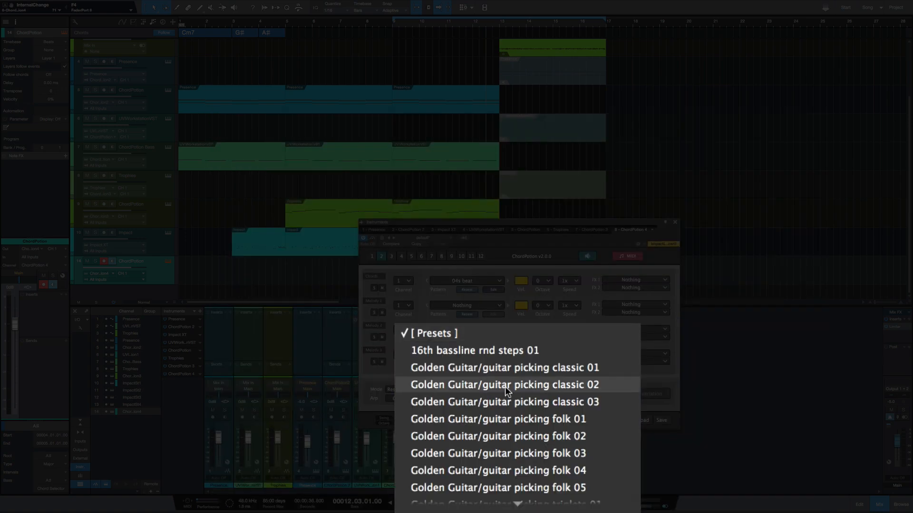
scroll(514, 428, down, 10)
scroll(508, 476, down, 20)
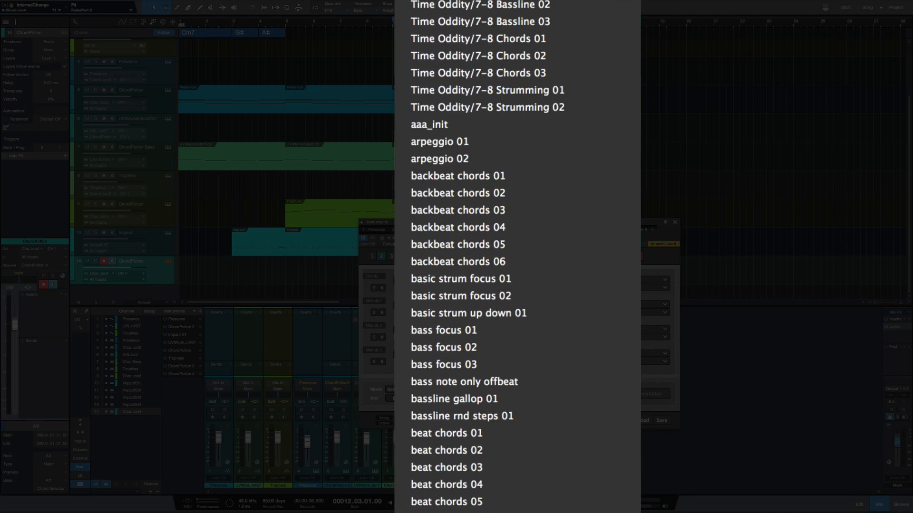
scroll(517, 257, down, 10)
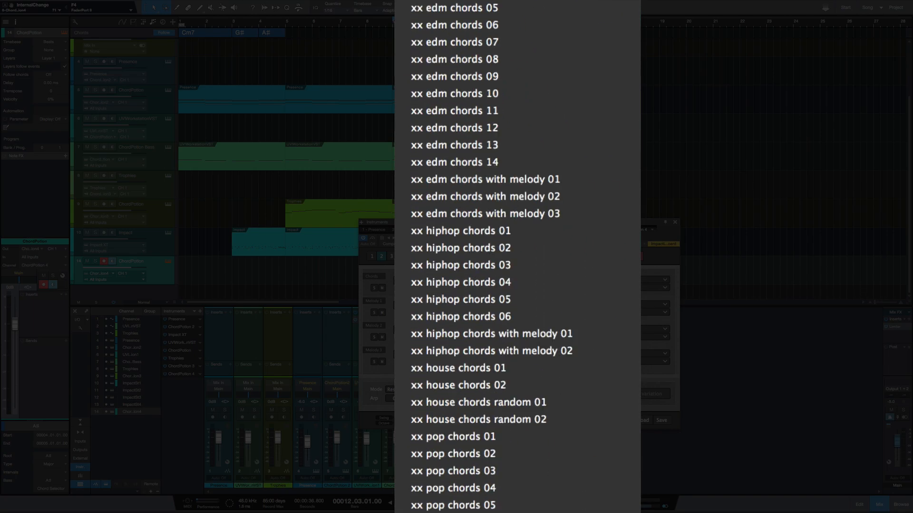
scroll(517, 256, up, 20)
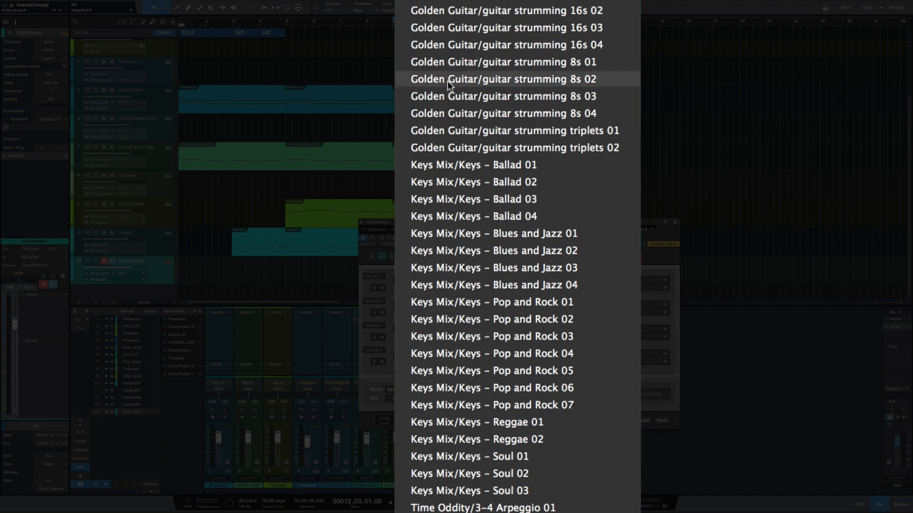
click(478, 20)
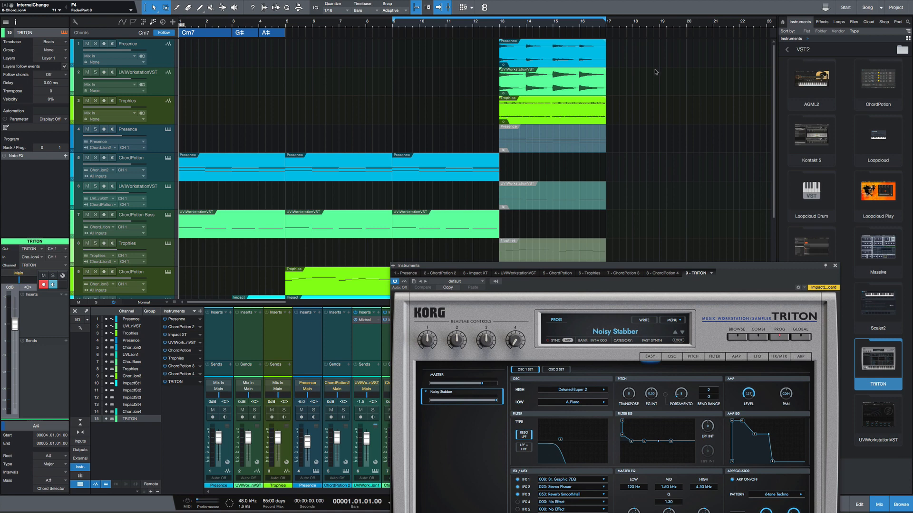
Step: Sweep a range across the Presence audio event from bar 13 to bar 17.2
click(499, 46)
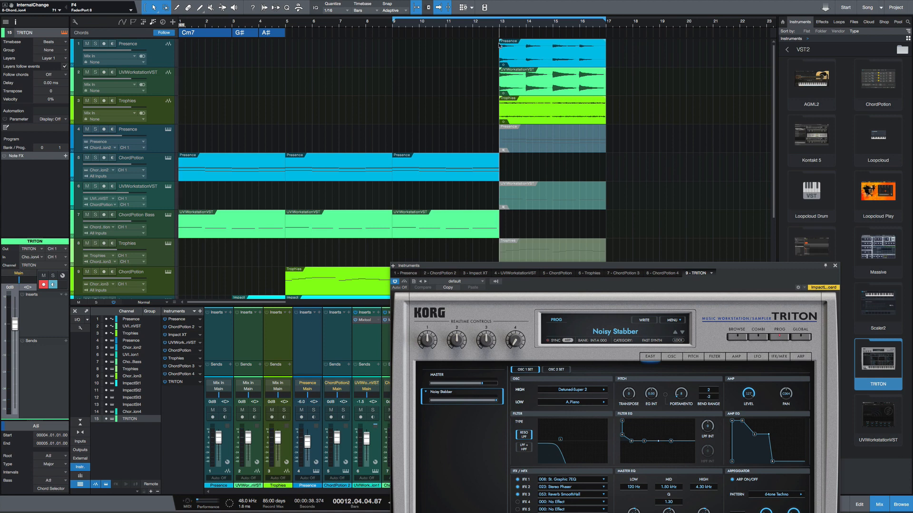
drag(610, 51, 499, 56)
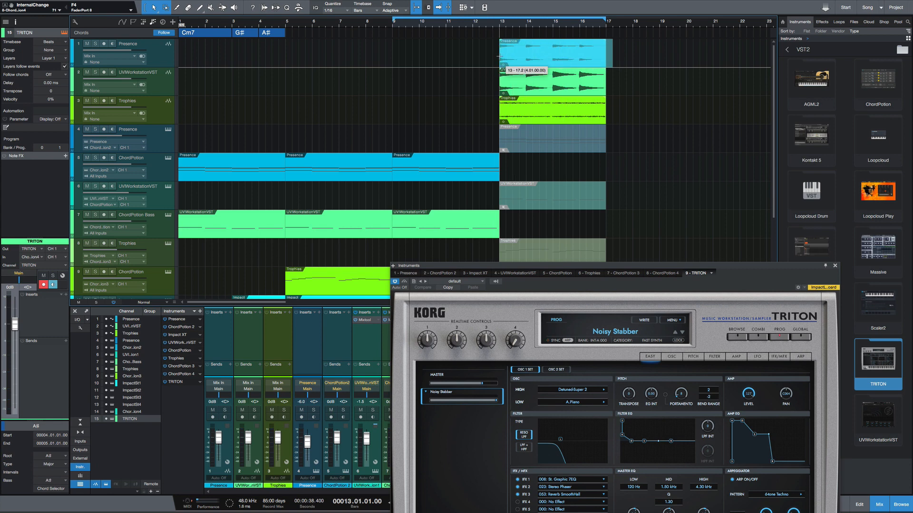
drag(499, 56, 615, 56)
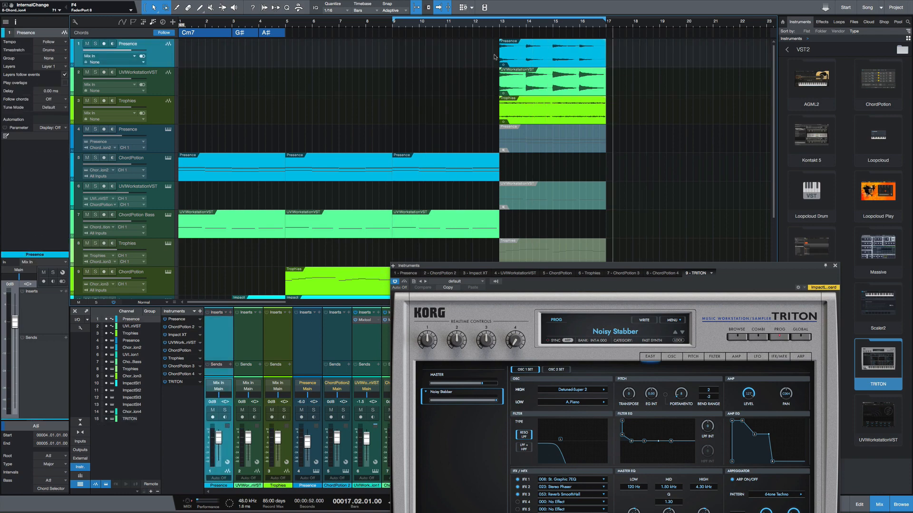
Step: Turn off record arming and monitoring on the TRITON track
scroll(124, 190, down, 4)
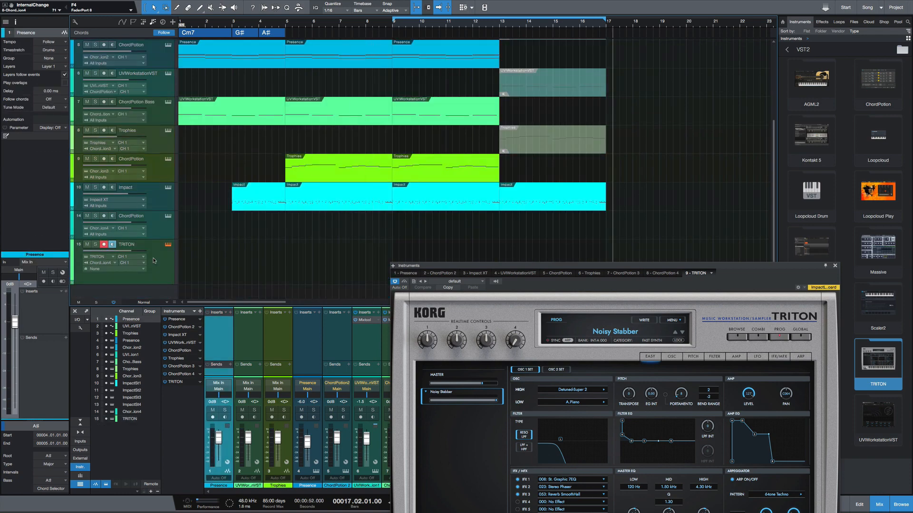
click(104, 244)
click(103, 244)
Step: Enable monitoring on the Impact, Trophies, UVIWorkstationVST and Presence instrument tracks, the ChordPotion tracks 5 and 9, and ChordPotion Bass
scroll(161, 214, up, 1)
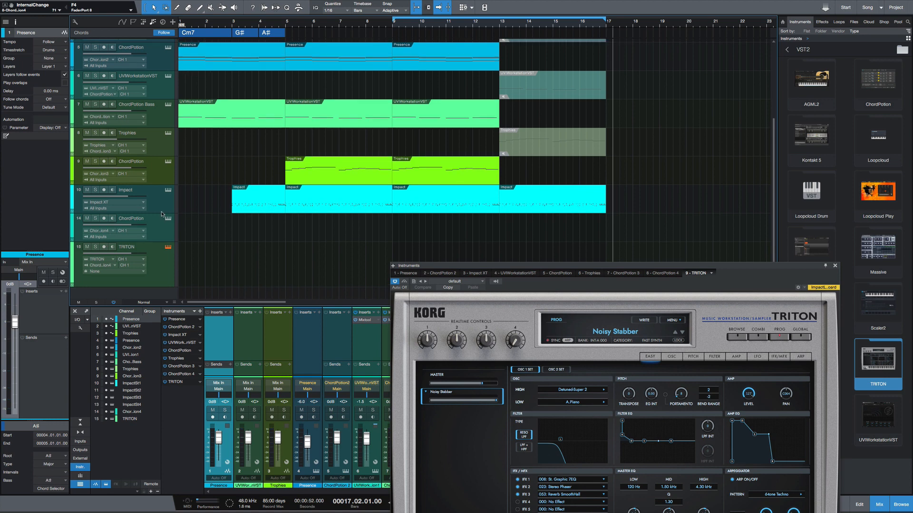
click(113, 189)
click(113, 162)
click(112, 133)
scroll(113, 138, up, 3)
click(112, 194)
click(112, 165)
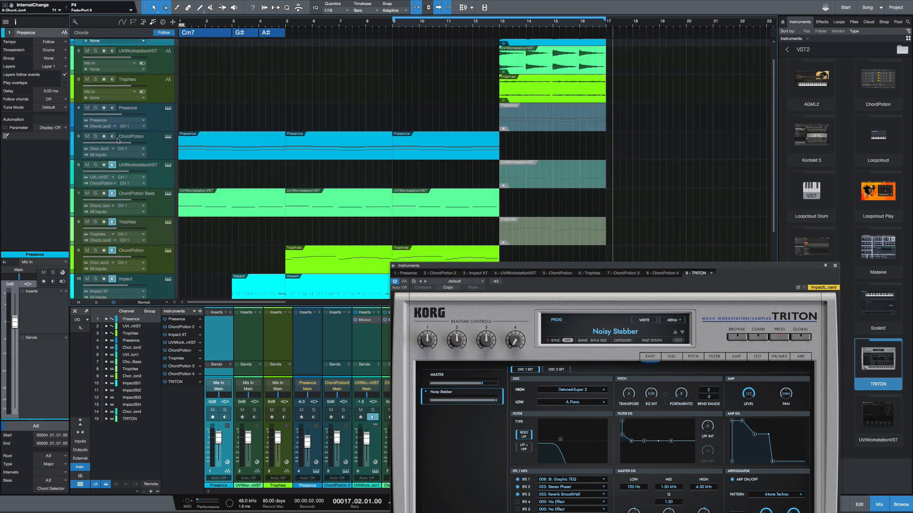
click(112, 137)
click(112, 108)
Step: Play the arrangement from bar 13, where the rendered audio events begin, and review the tracks
scroll(414, 192, down, 3)
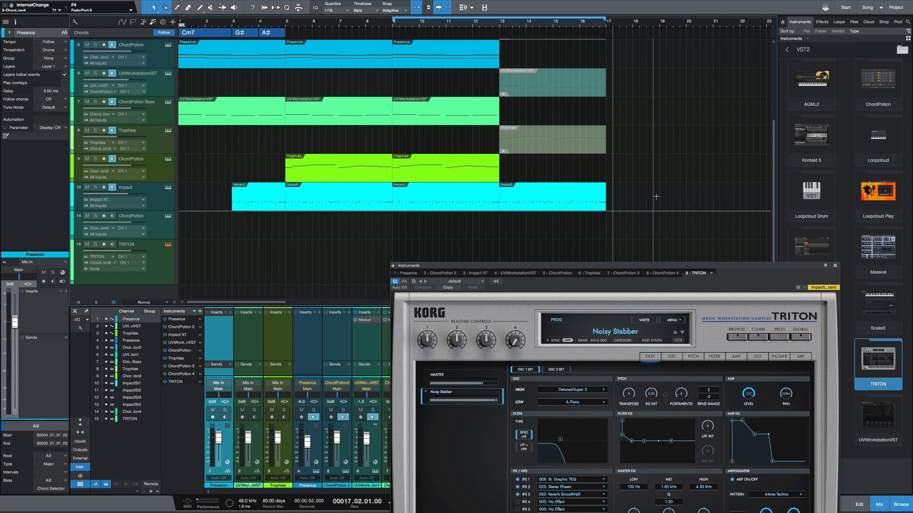
scroll(500, 56, up, 4)
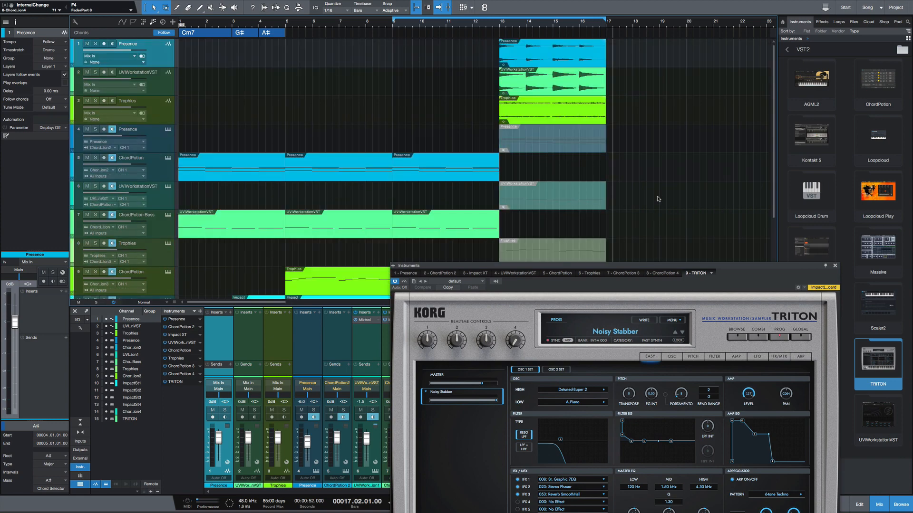
click(498, 50)
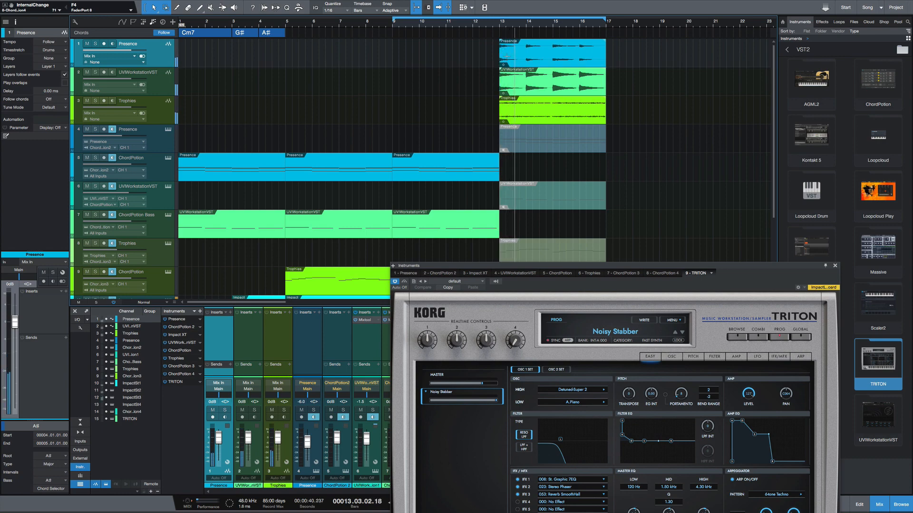
scroll(674, 179, down, 3)
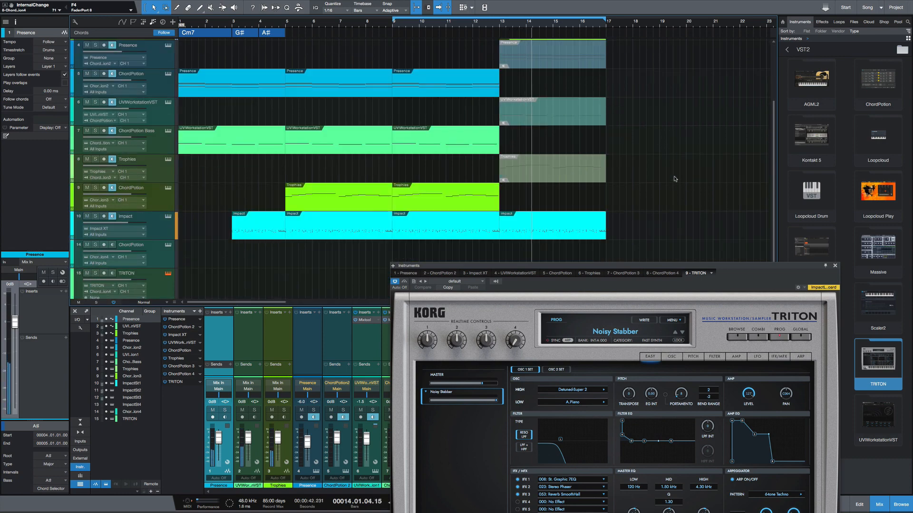
Step: Close the TRITON window, shrink the track heights to fit every track, and hide the browser
click(836, 266)
scroll(716, 229, up, 2)
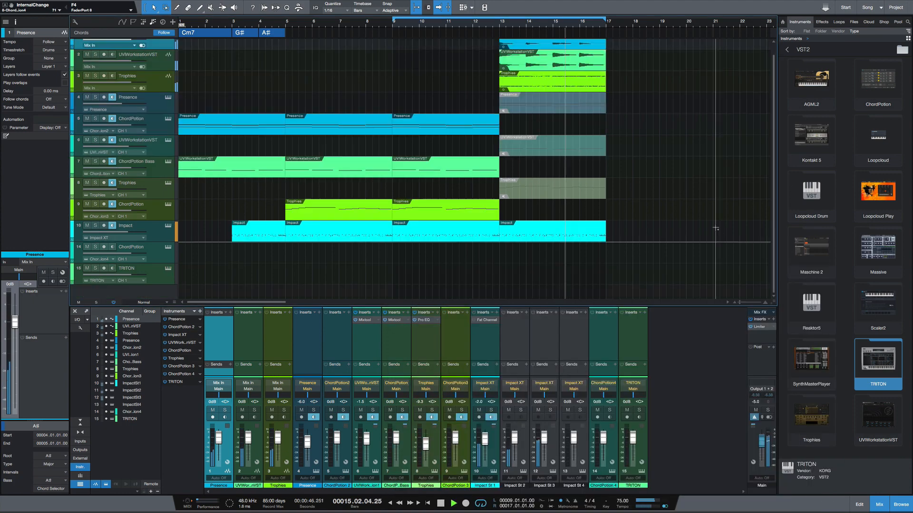
scroll(715, 229, up, 2)
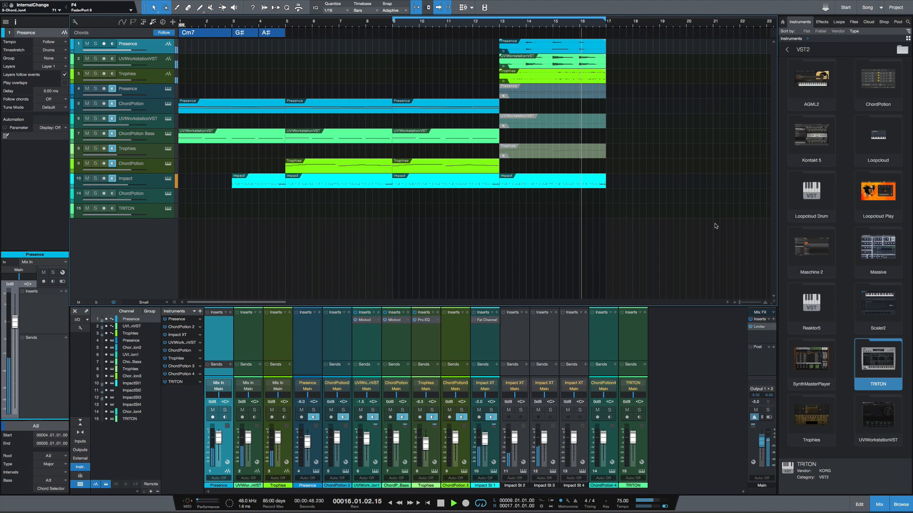
key(F5)
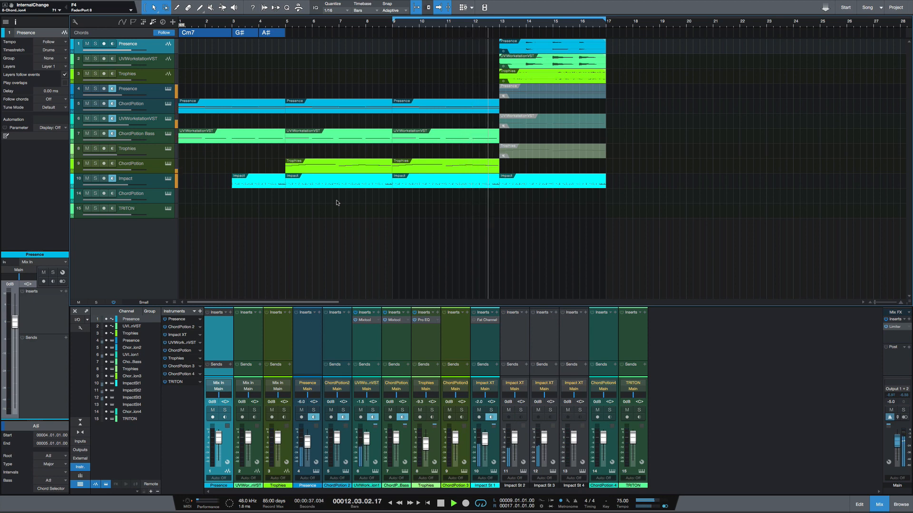
Step: Stop the arrangement playback and audition the start of the three-track song with Presence, Mai Tai and Impact
key(space)
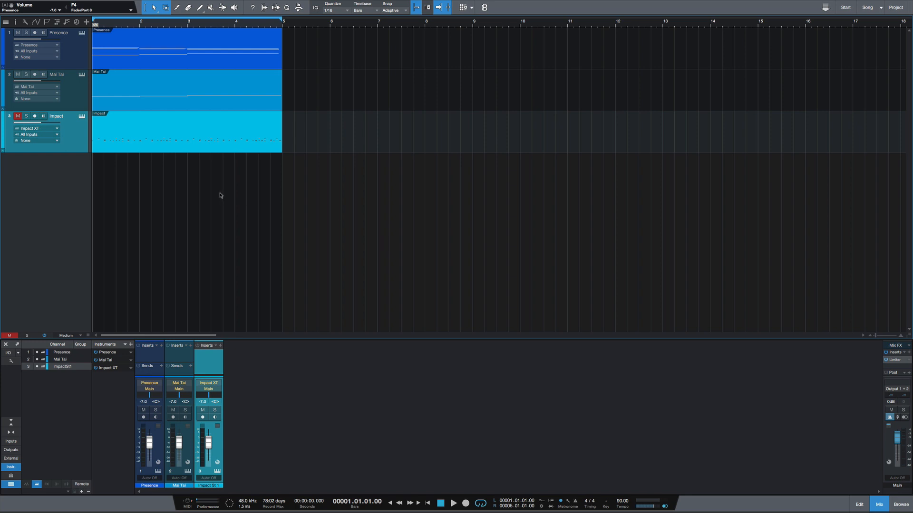
key(space)
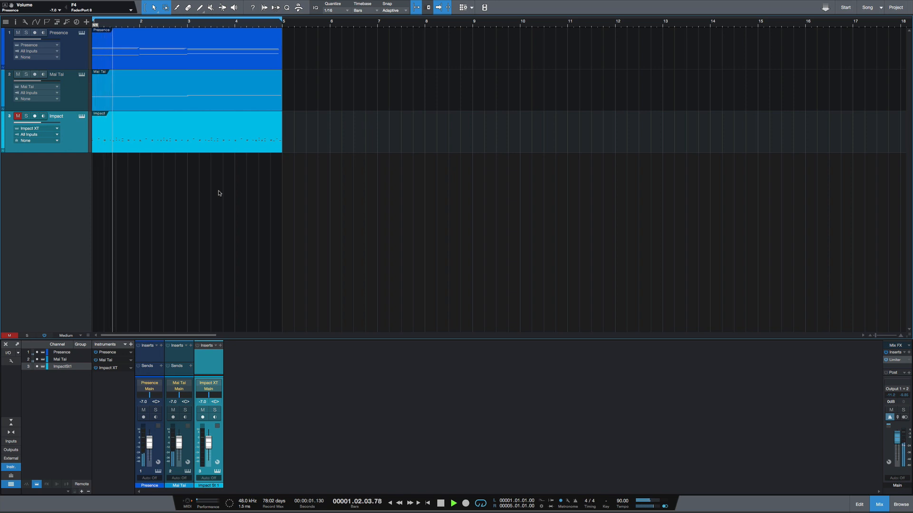
key(space)
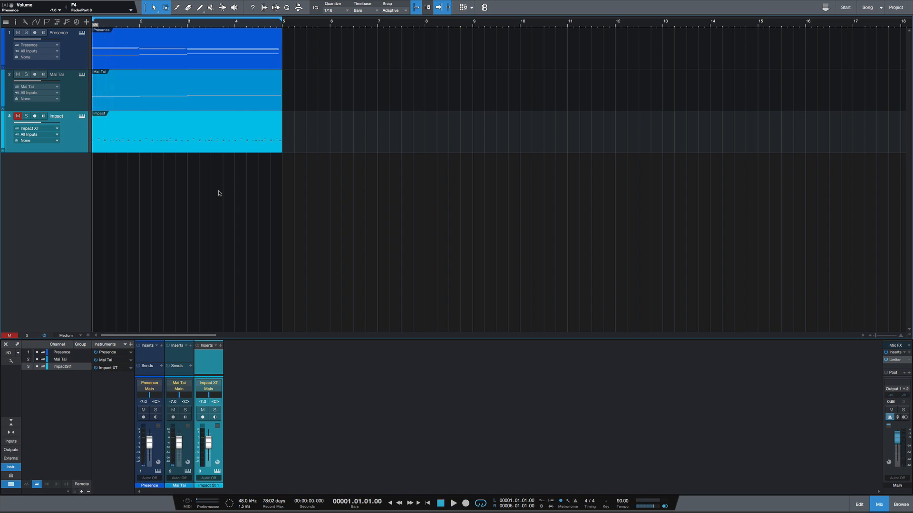
Step: Add two ChordPotion instrument tracks from the VST2 instruments, one above Mai Tai and one above Impact
key(F5)
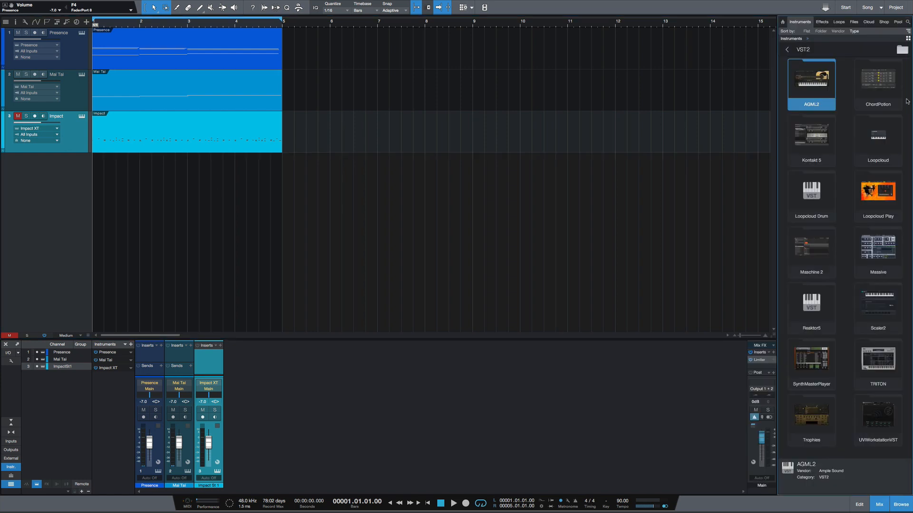
drag(881, 91, 47, 72)
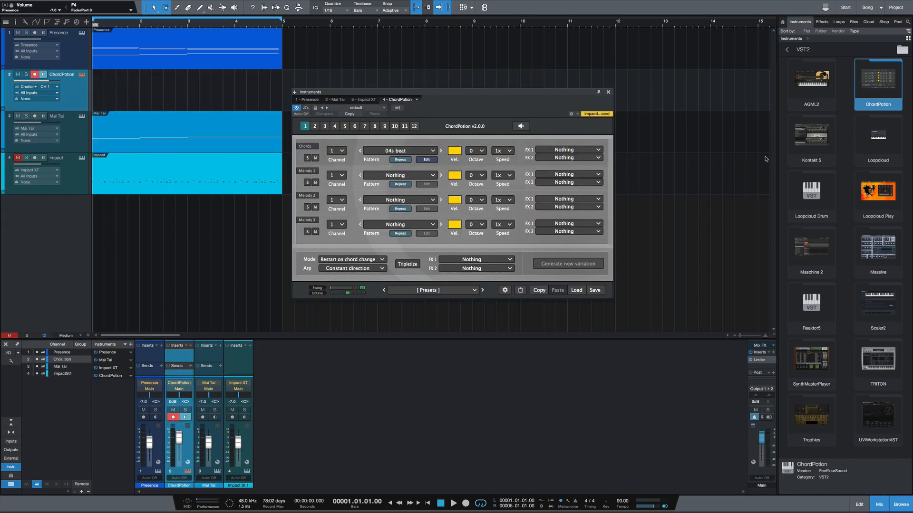
drag(902, 84, 42, 154)
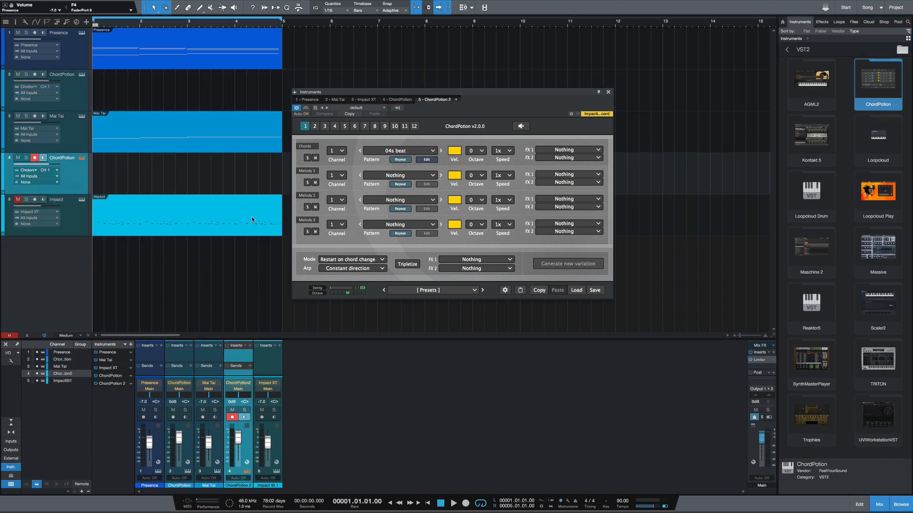
Step: Move the Presence chord event down onto the first ChordPotion track, keeping its start at bar 1
click(81, 73)
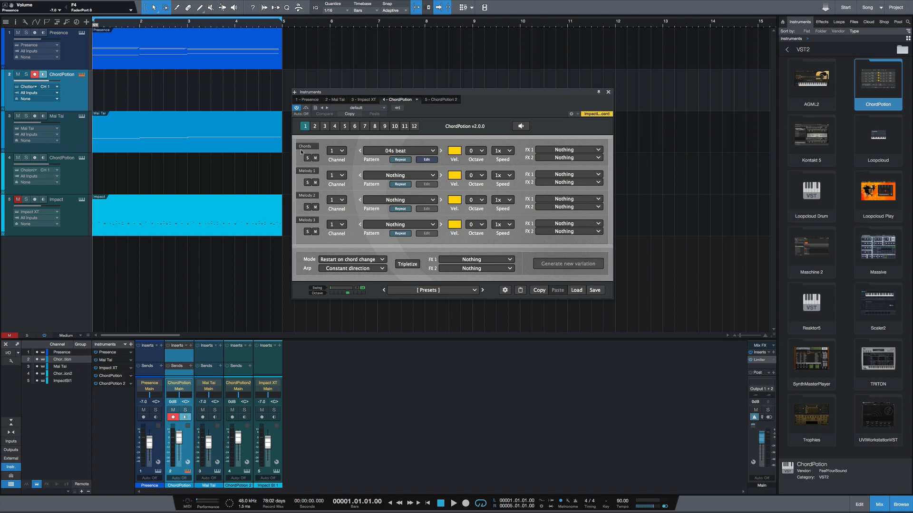
click(297, 109)
click(297, 109)
click(296, 108)
click(138, 56)
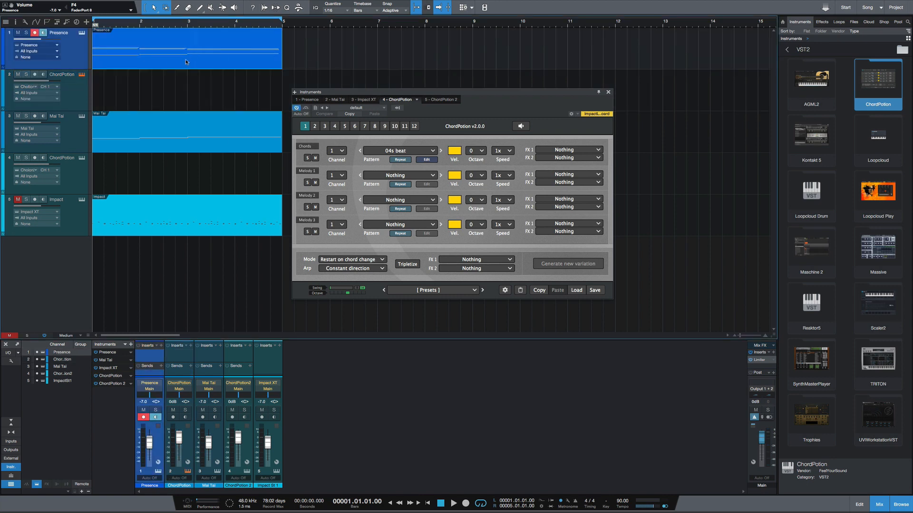
drag(159, 67, 158, 76)
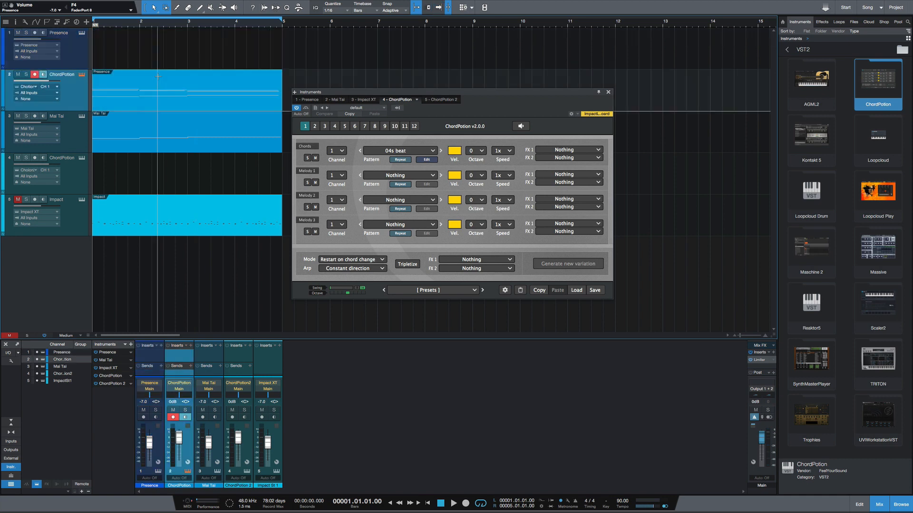
Step: Set the Presence track's MIDI input to the first ChordPotion instance
click(82, 58)
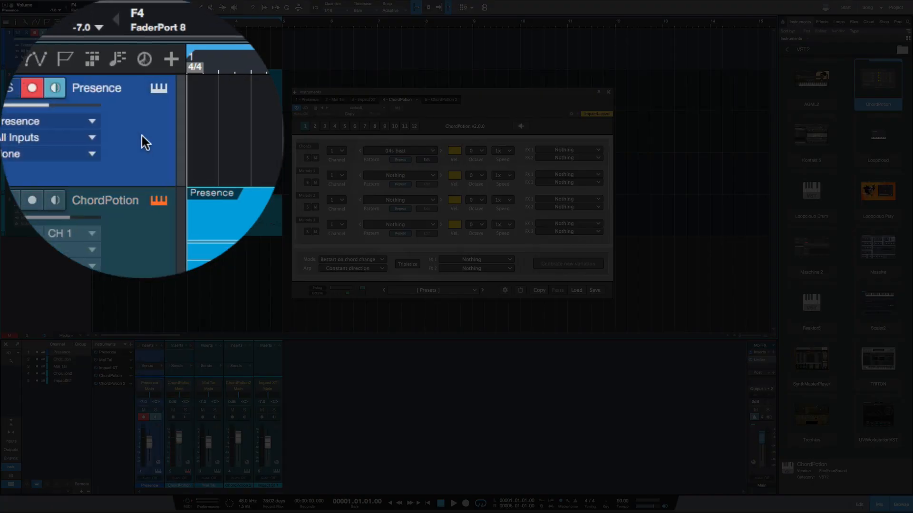
click(99, 138)
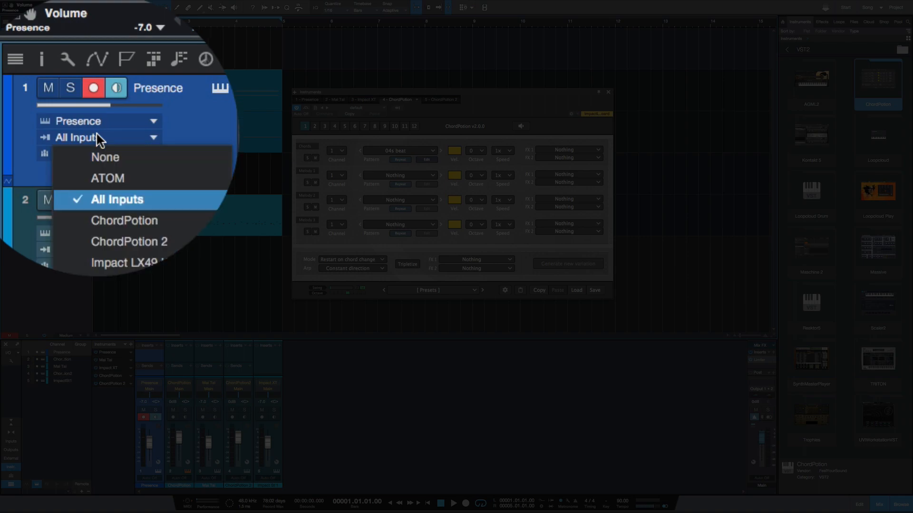
click(48, 84)
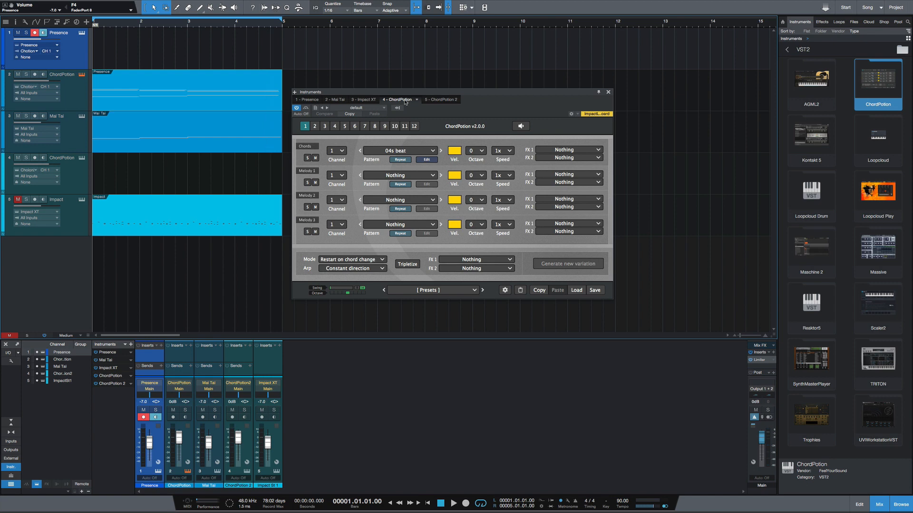
Step: Set the Chords slot's pattern in the first ChordPotion to 32s var with inversion P
click(407, 152)
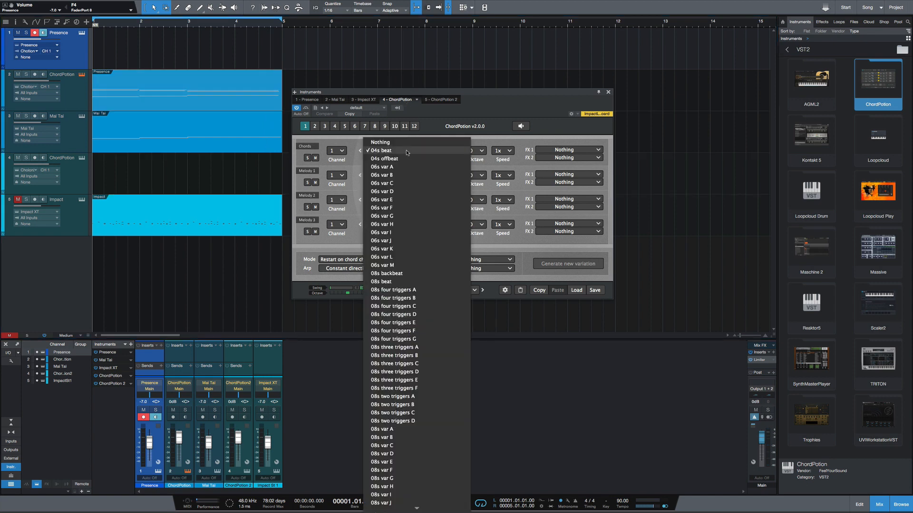
scroll(409, 166, down, 15)
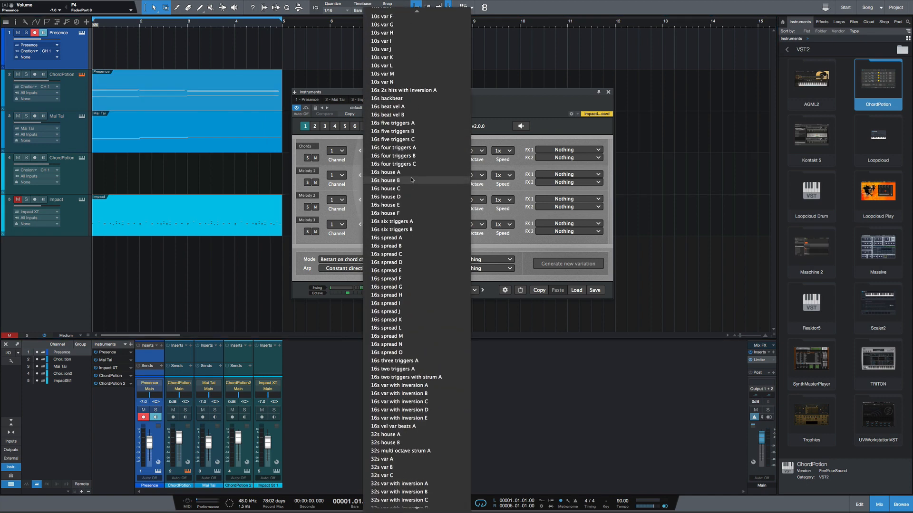
scroll(411, 179, down, 14)
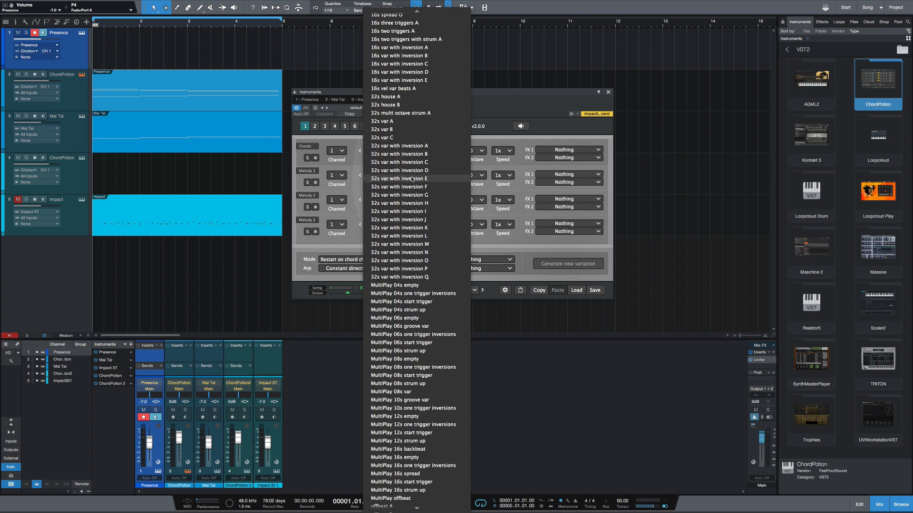
click(421, 269)
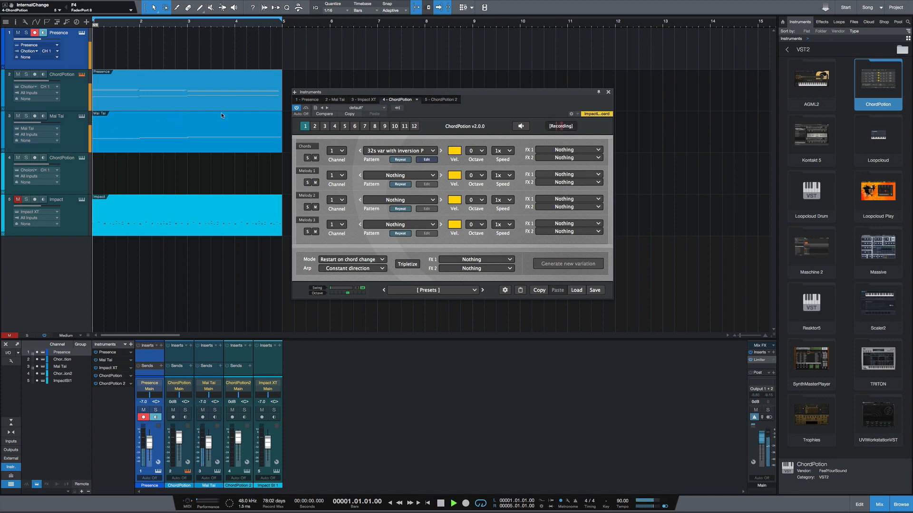
Step: Enable monitoring on the first ChordPotion track and play the song from bar 1 to hear its pattern
click(43, 75)
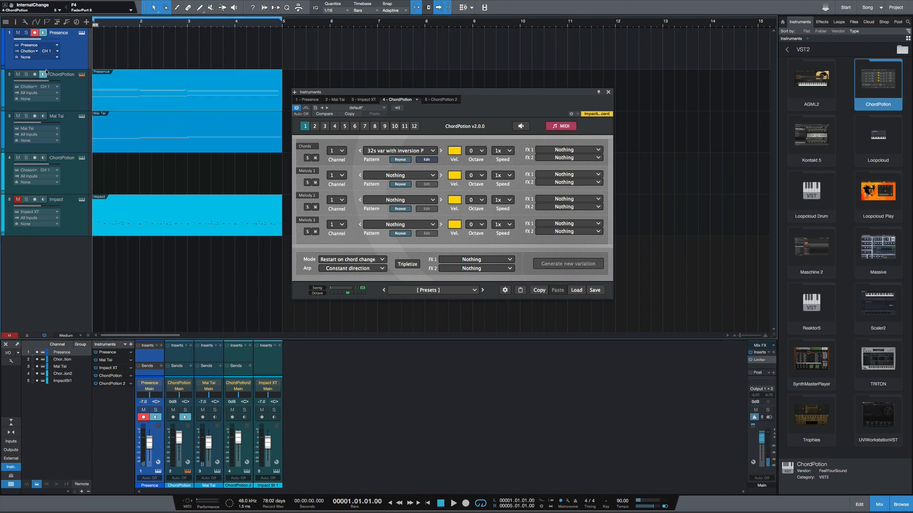
key(space)
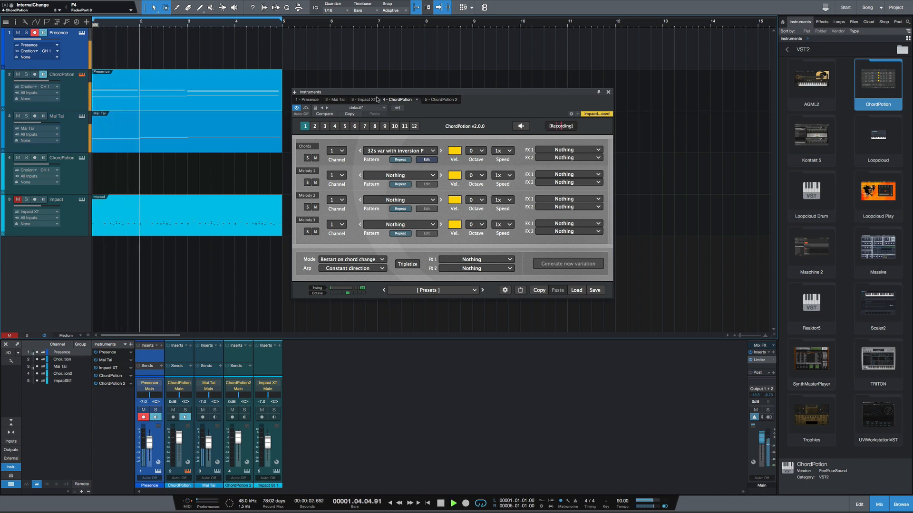
key(space)
Step: Change the Chords slot's pattern to MultiPlay 08s one trigger inversions and audition it
click(409, 150)
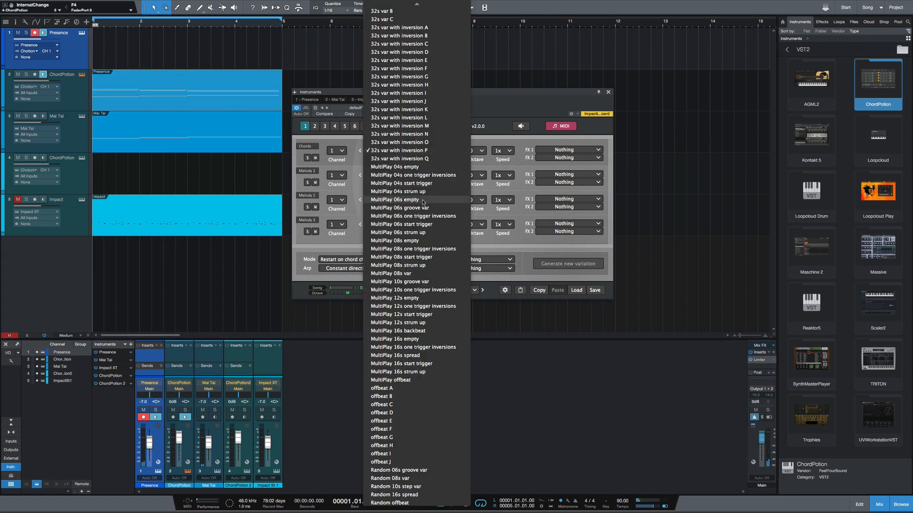
click(428, 247)
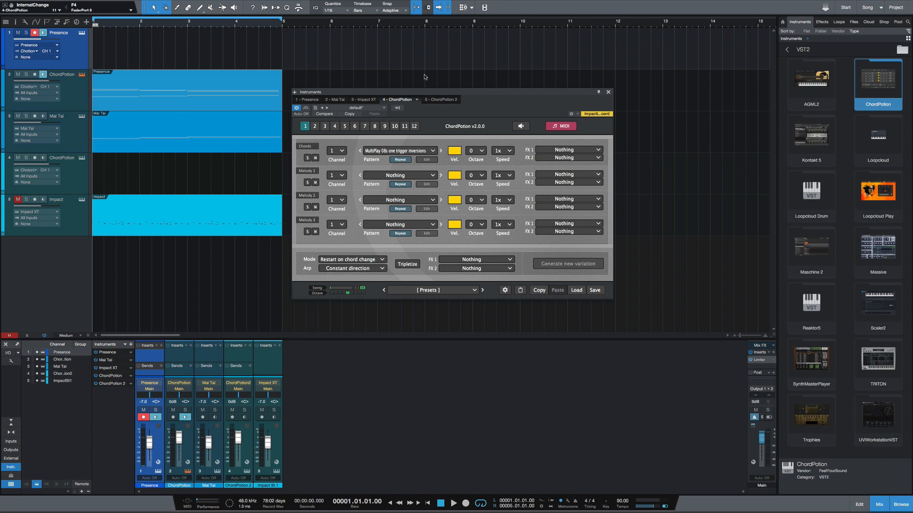
key(space)
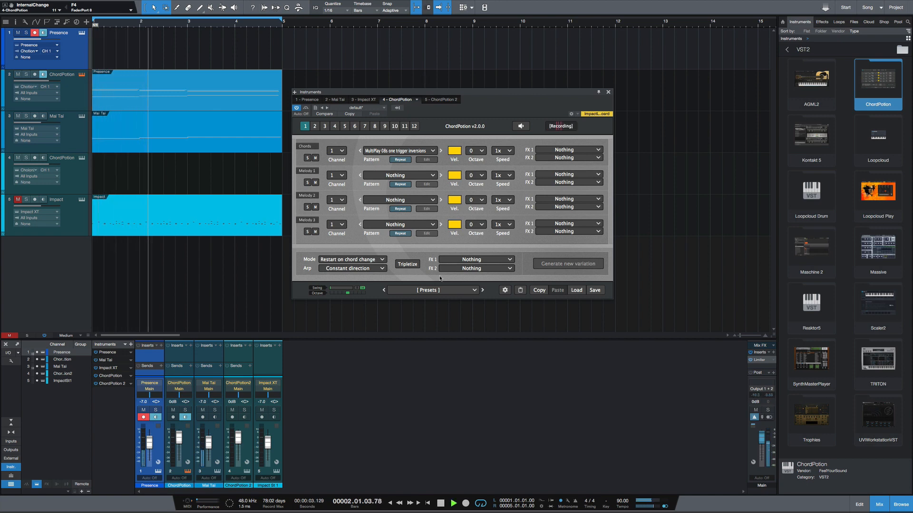
key(space)
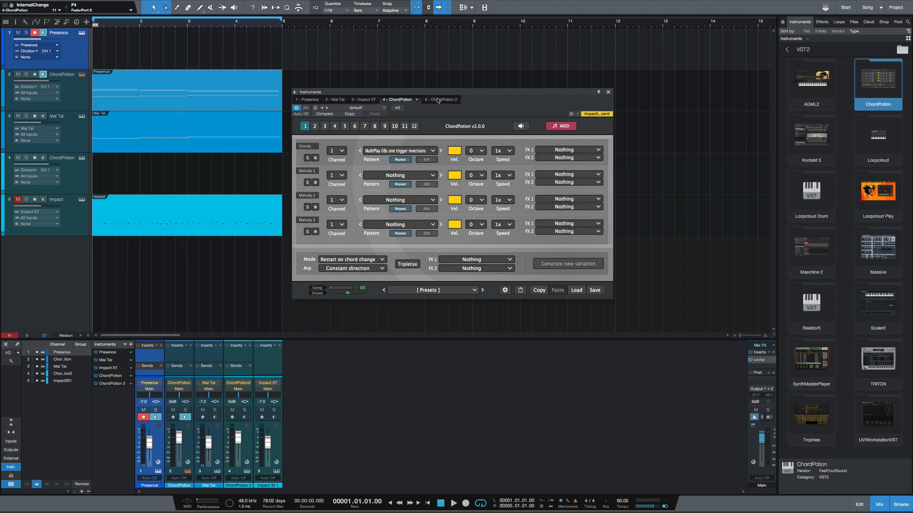
Step: Change the Chords slot's pattern to MultiPlay 12s strum up and audition it
click(424, 150)
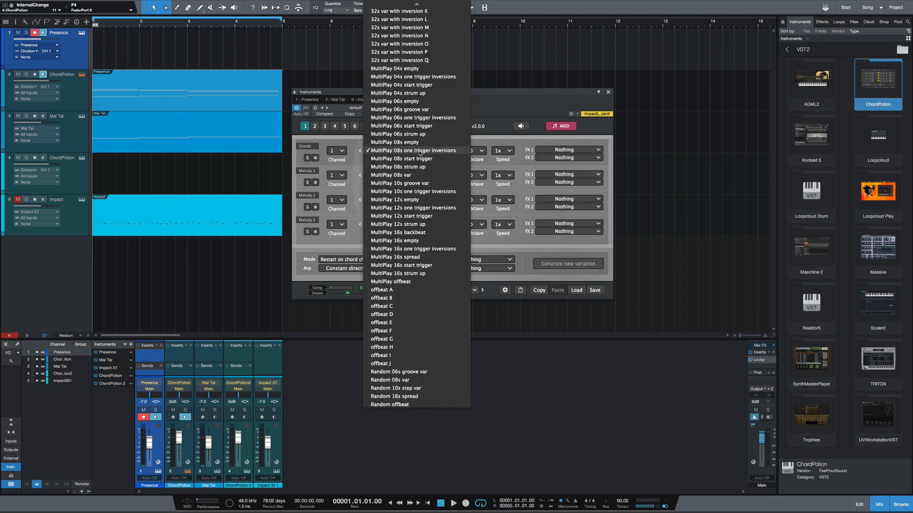
scroll(419, 198, up, 5)
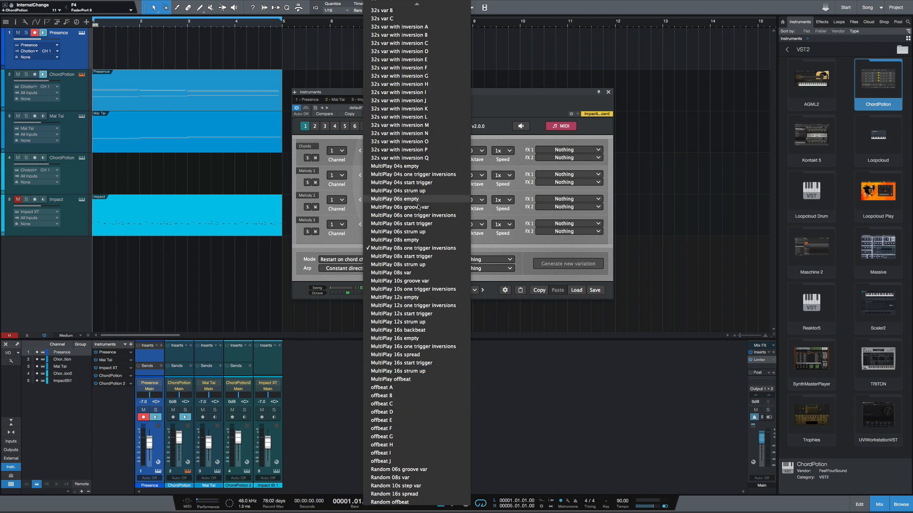
click(425, 323)
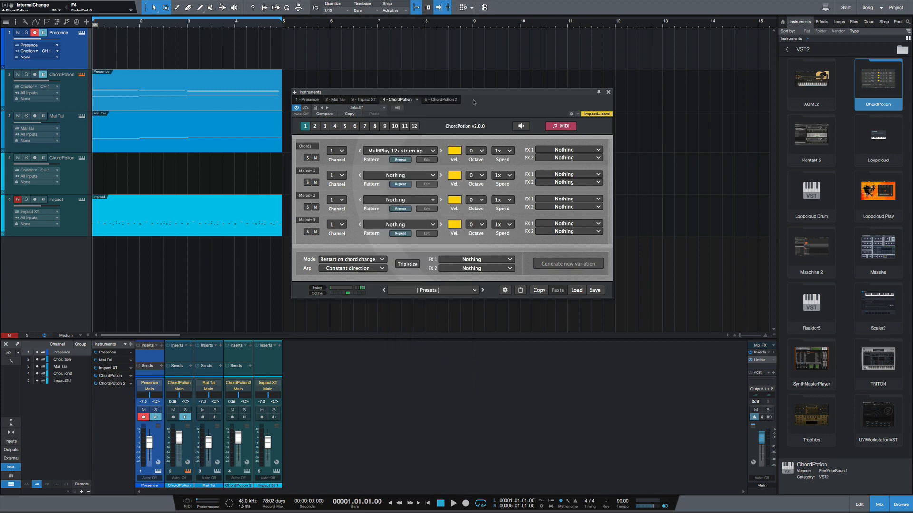
key(space)
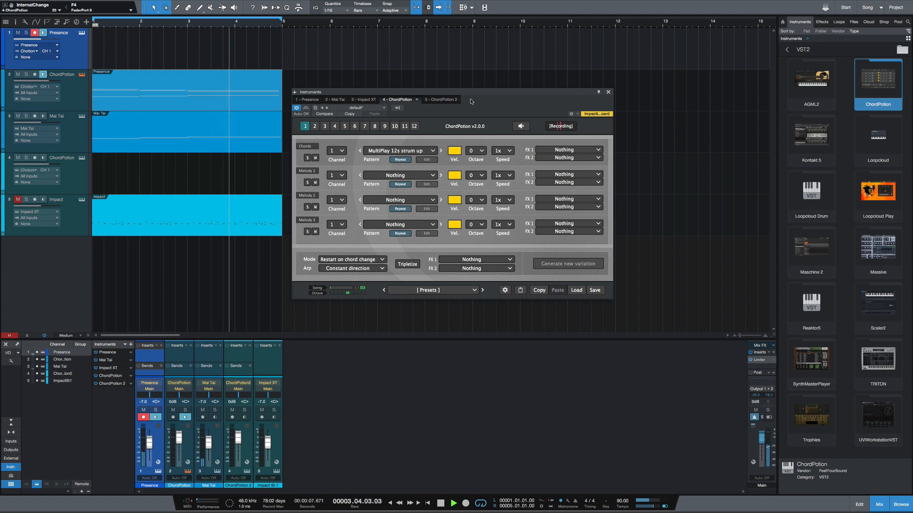
key(space)
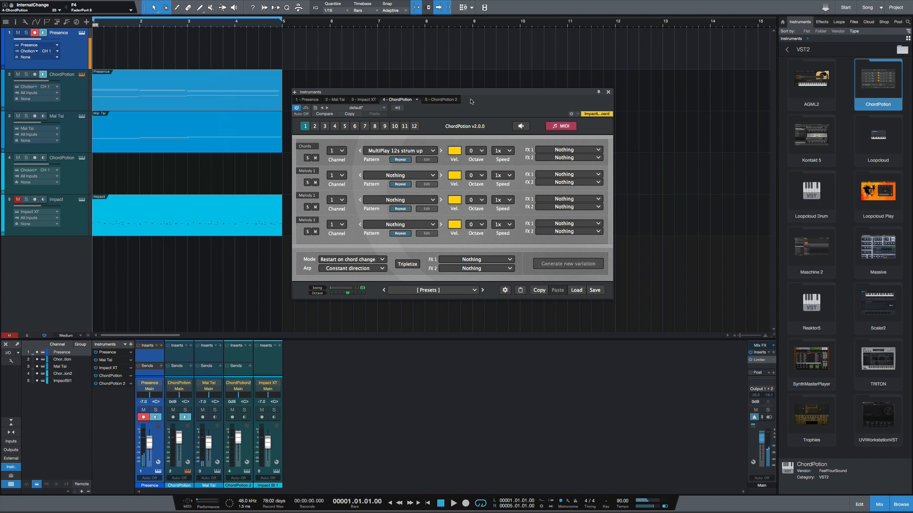
Step: Load the Time Oddity/6-8 Arpeggio 03 preset in the first ChordPotion and audition it with the song
click(421, 151)
click(299, 146)
click(418, 291)
scroll(423, 363, down, 10)
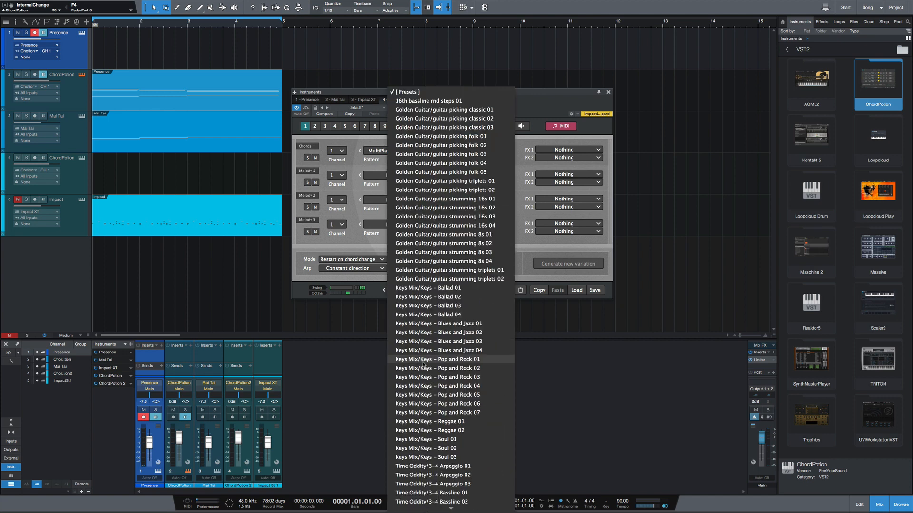
scroll(424, 364, down, 5)
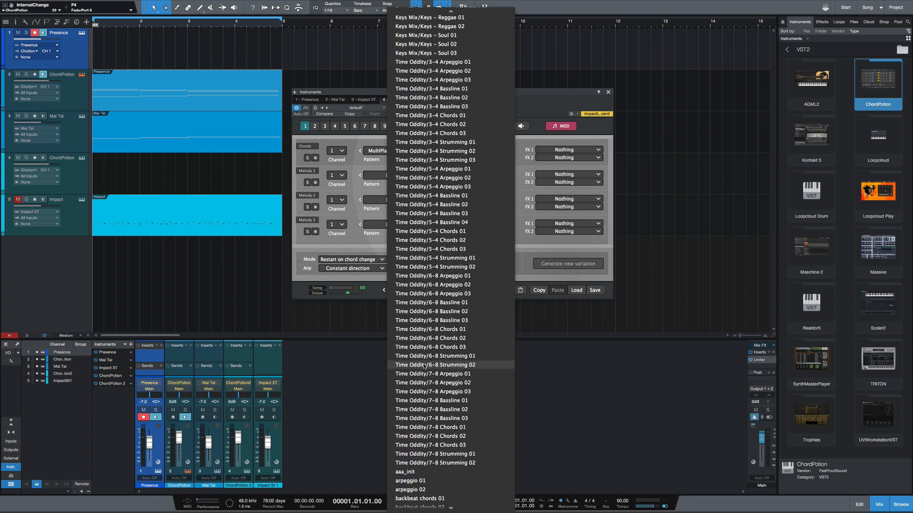
click(438, 293)
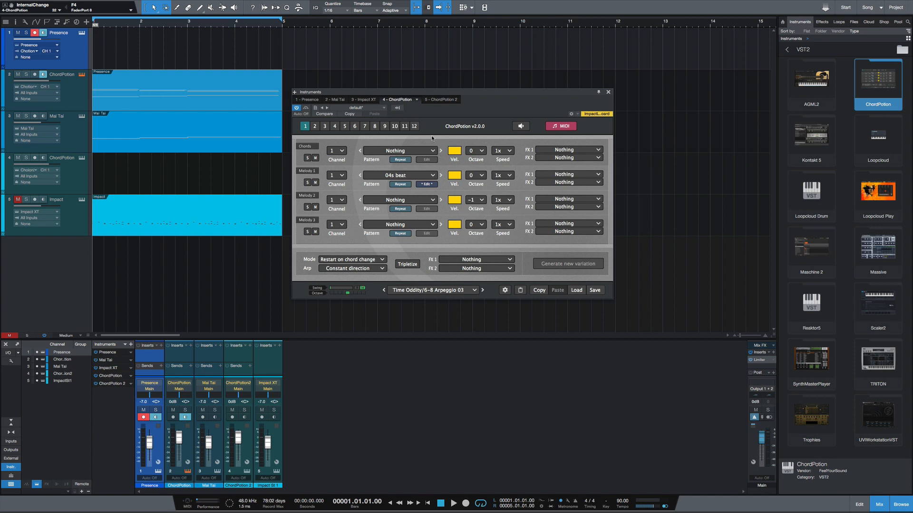
key(space)
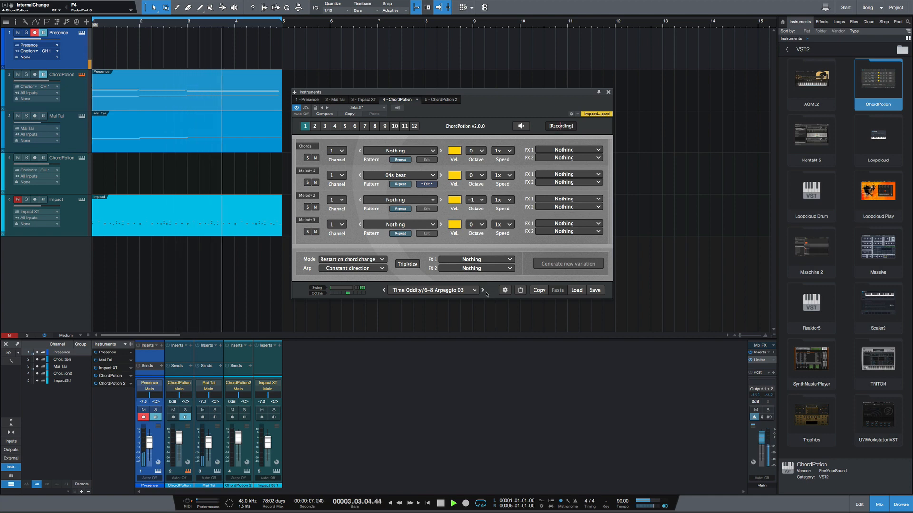
key(space)
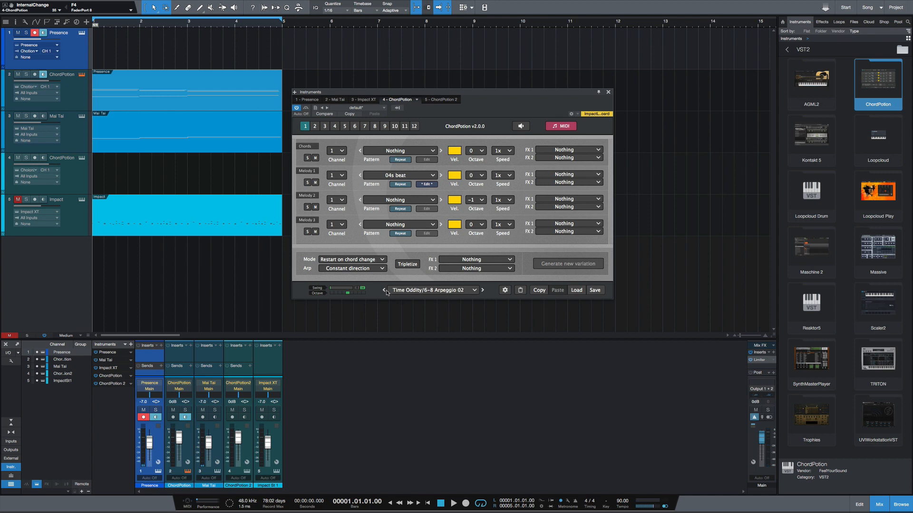
Step: Audition the Time Oddity/6-8 Arpeggio 02 preset, switch the first ChordPotion to Time Oddity/5-4 Arpeggio 01 and listen to it
key(space)
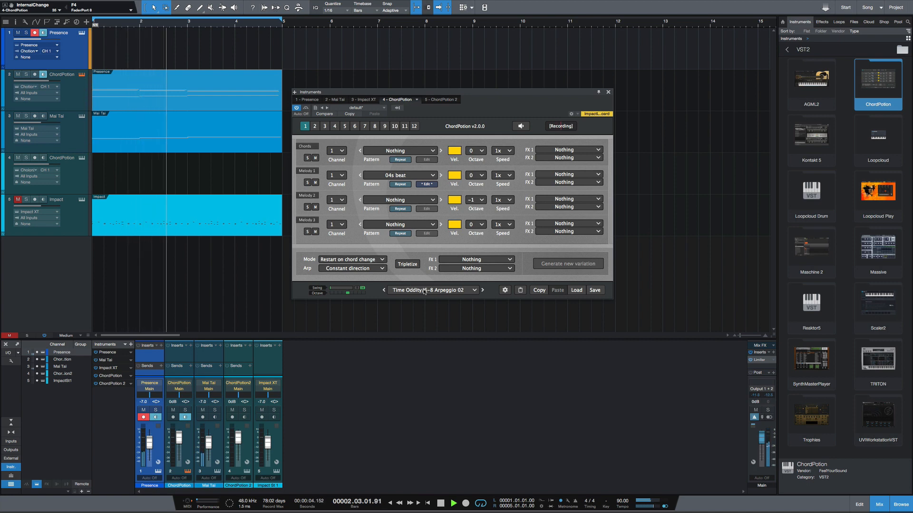
click(425, 291)
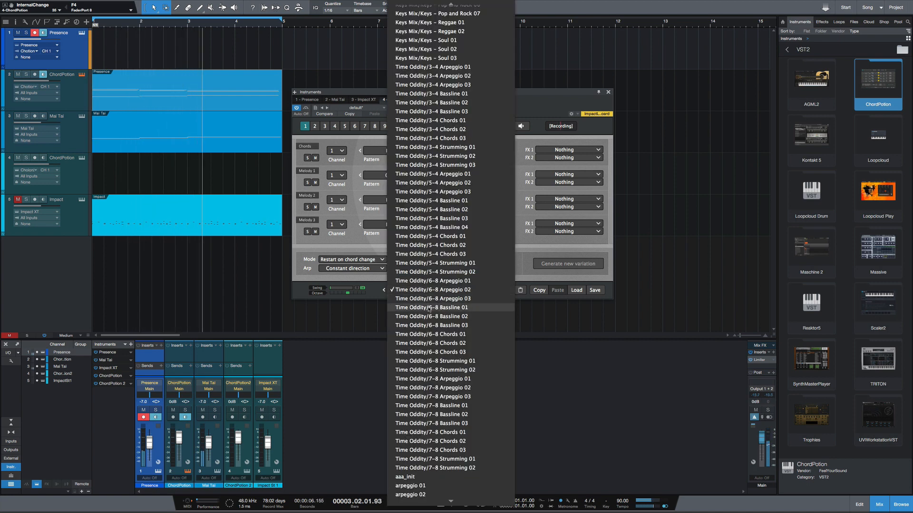
click(433, 174)
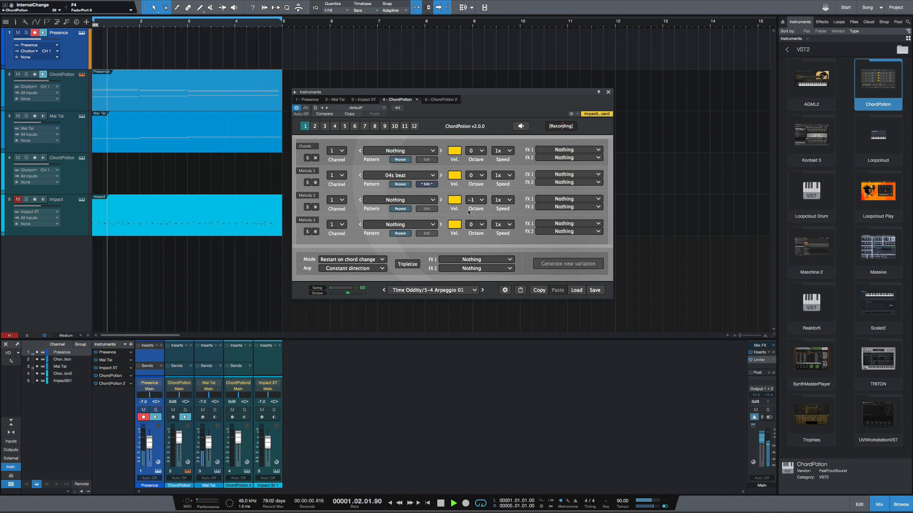
key(space)
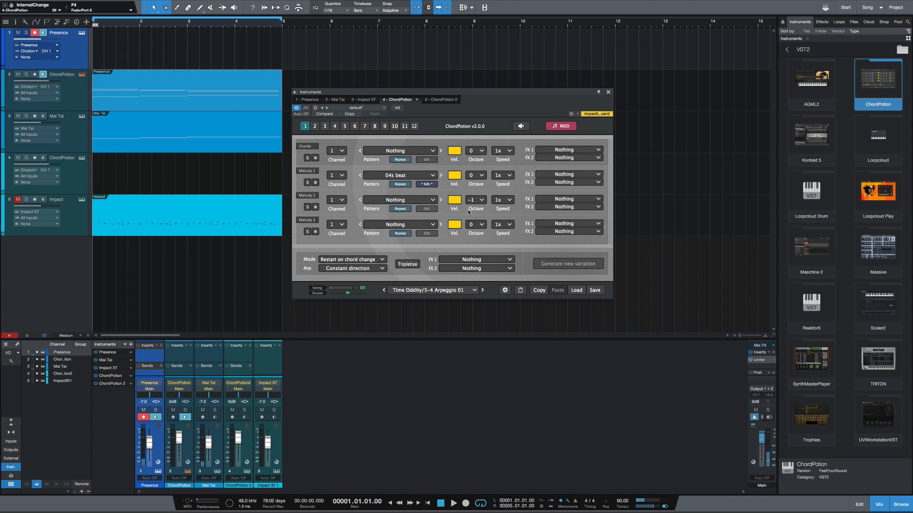
Step: Move the Mai Tai clip onto the second ChordPotion track and set the Mai Tai track's input to ChordPotion 2
click(77, 137)
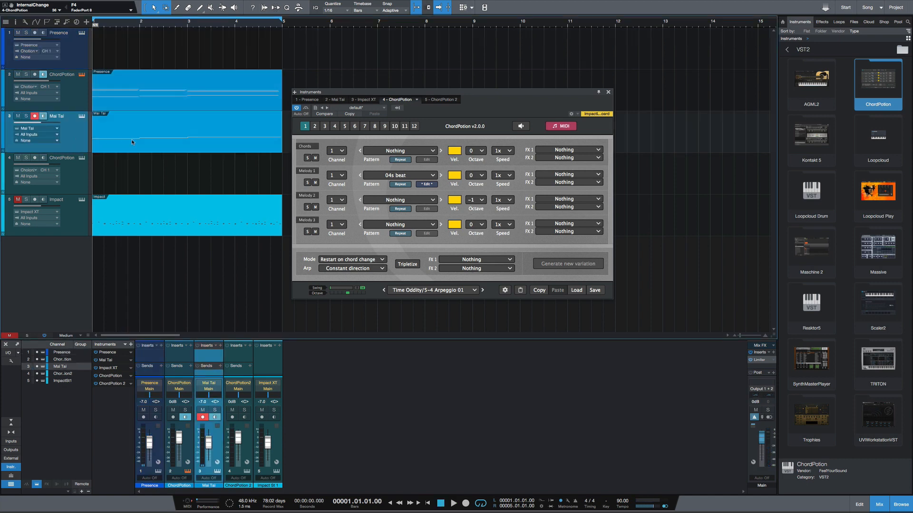
drag(157, 148, 159, 177)
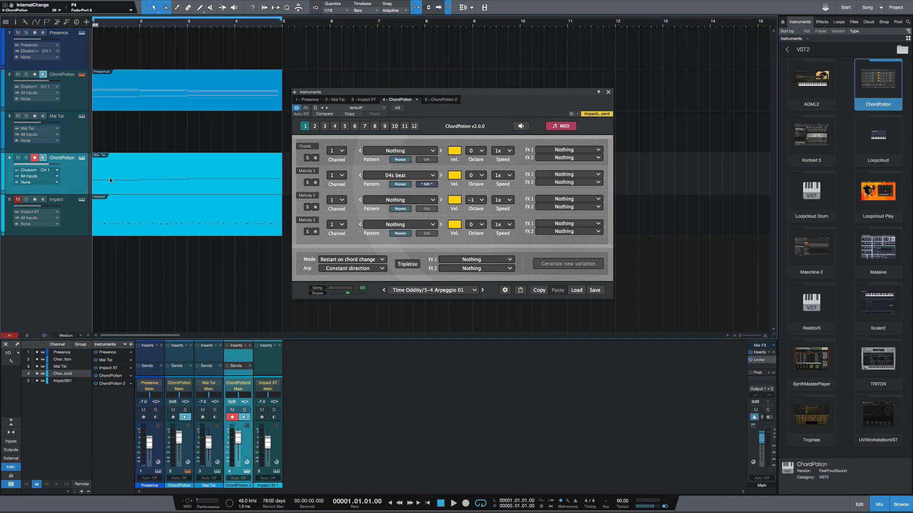
click(68, 126)
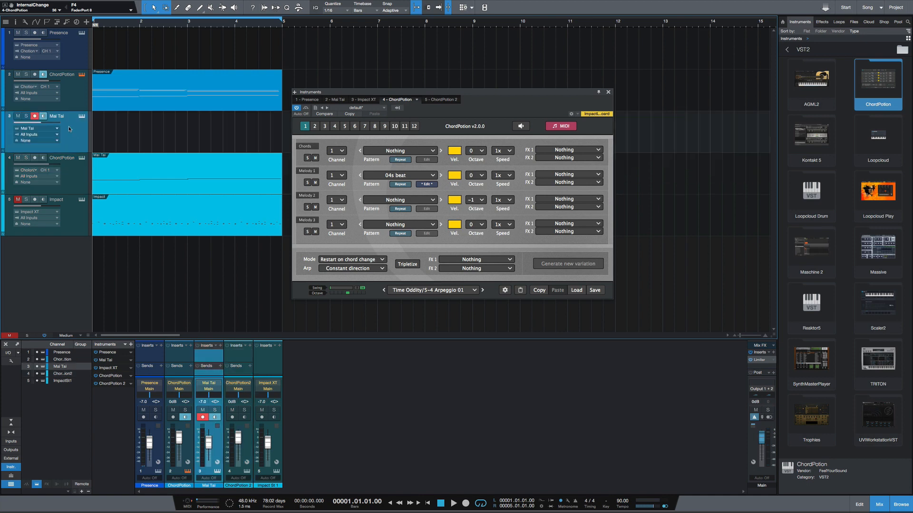
click(35, 137)
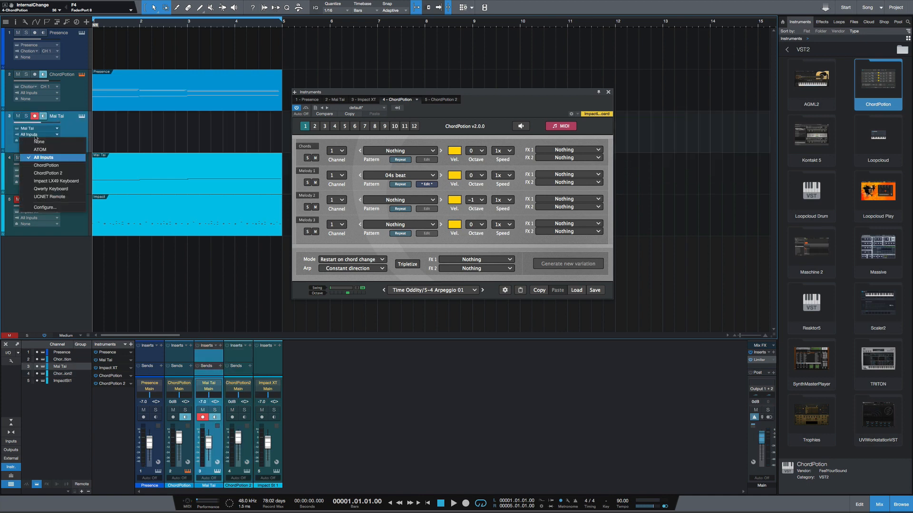
click(44, 173)
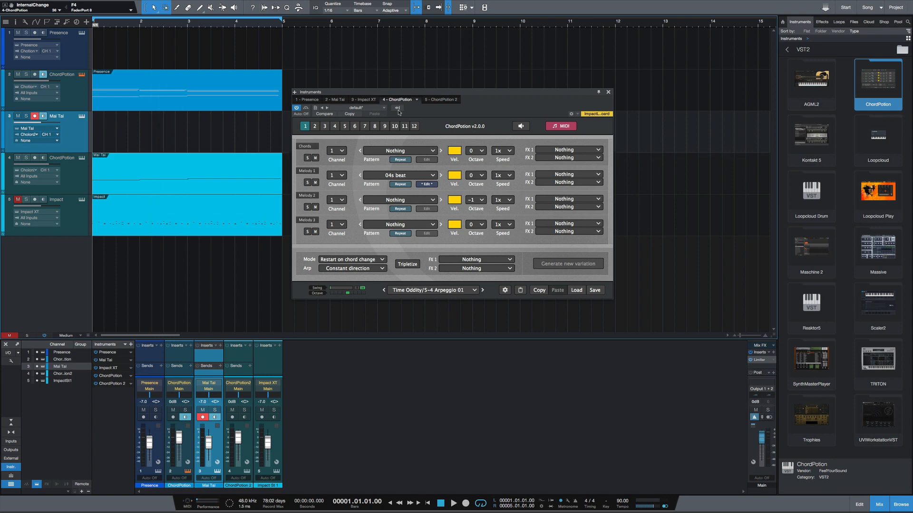
Step: Open the second ChordPotion instrument and load its Time Oddity/7-8 Bassline 01 preset
click(80, 165)
click(82, 159)
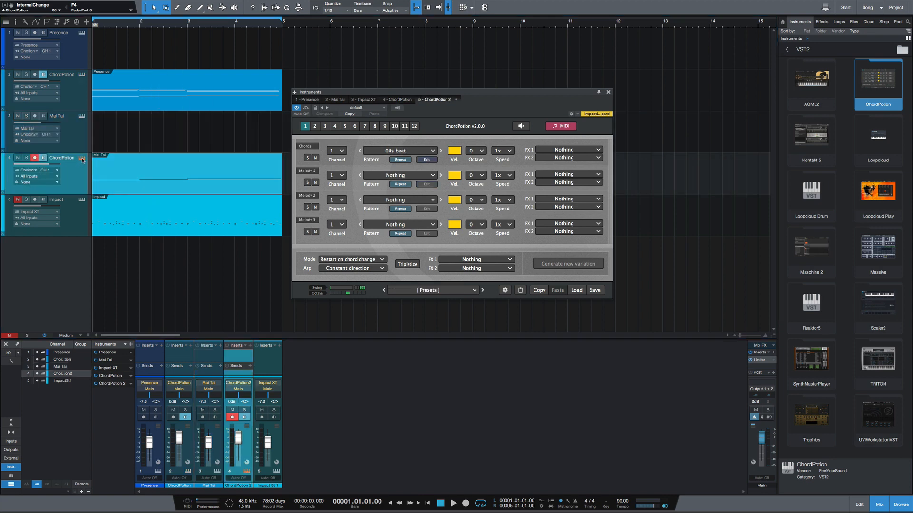
click(442, 291)
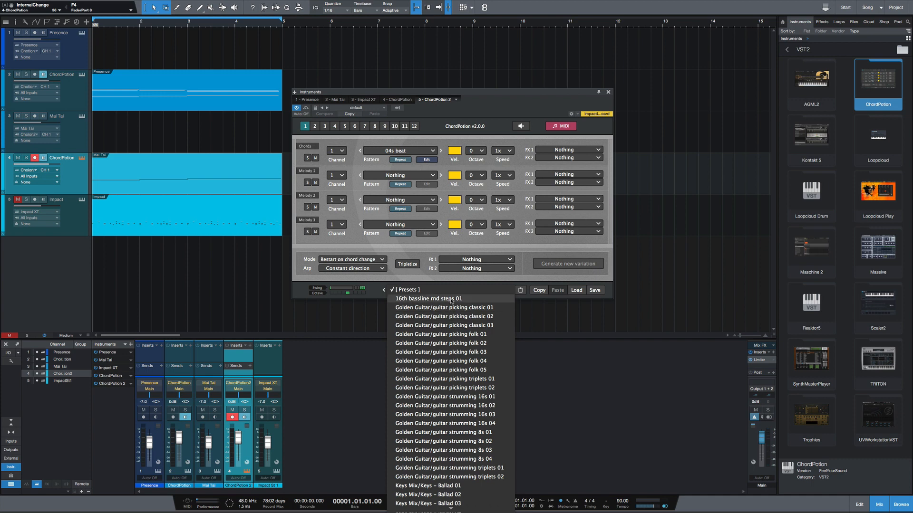
scroll(448, 351, down, 20)
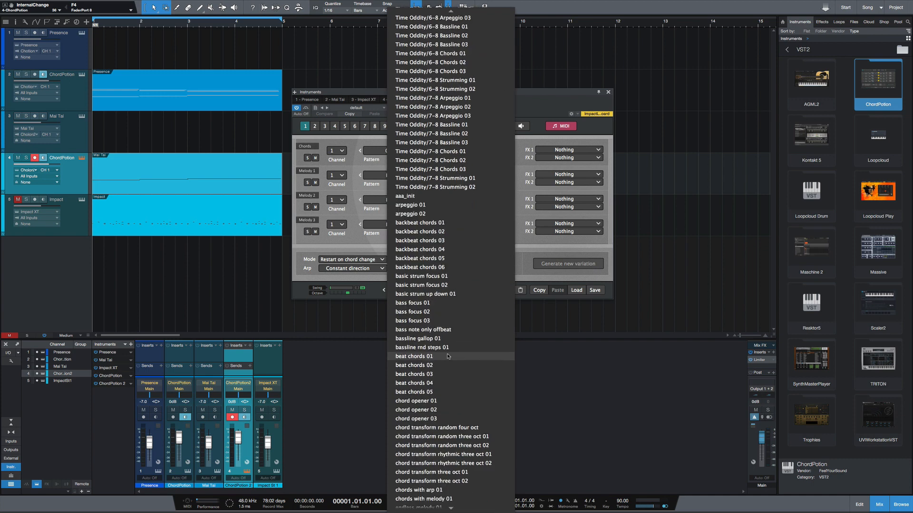
scroll(448, 356, up, 3)
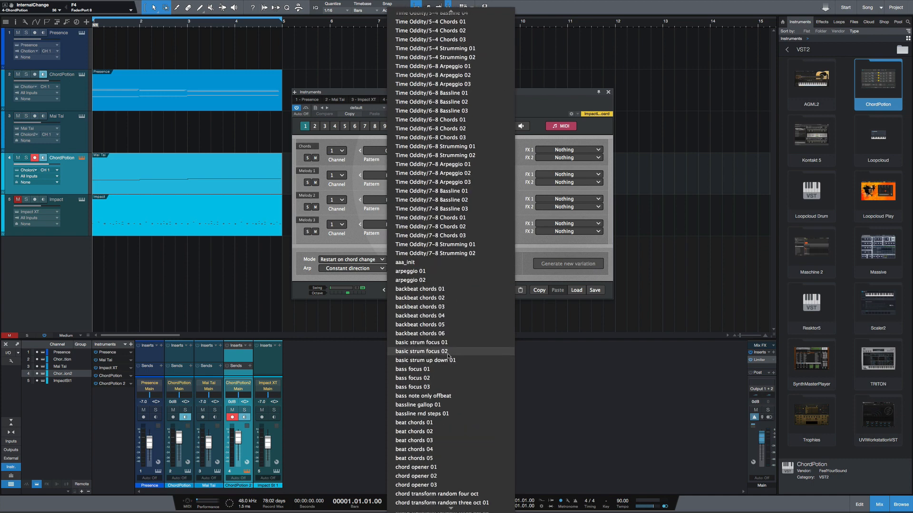
click(452, 191)
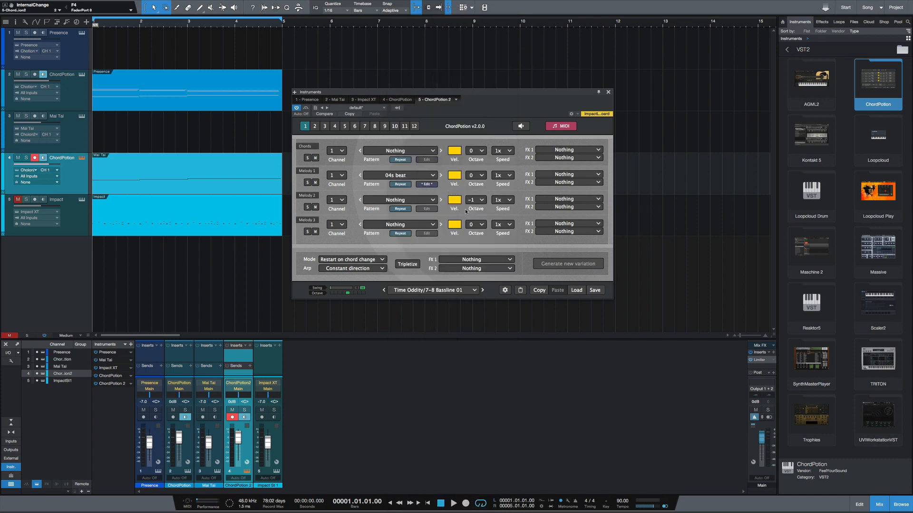
Step: Enable monitoring on the Mai Tai track and audition the 7-8 Bassline 01 preset while raising ChordPotion's overall octave
click(43, 117)
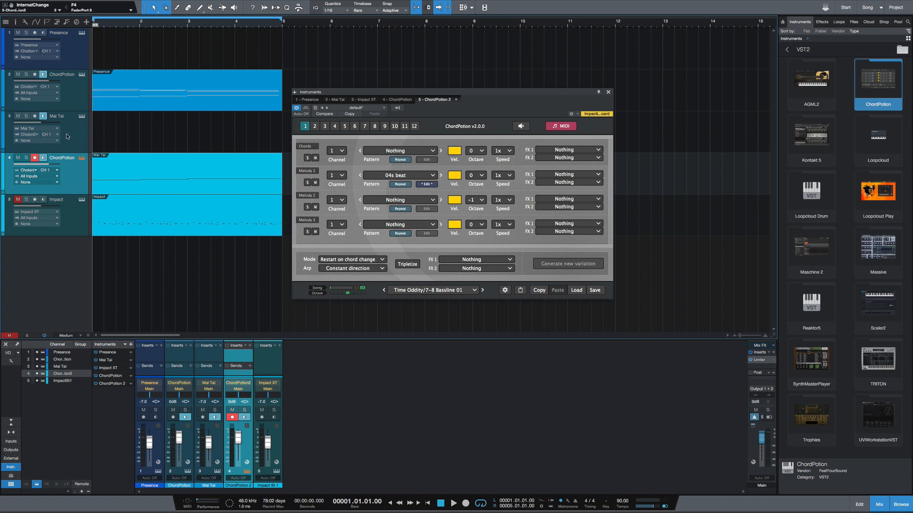
key(space)
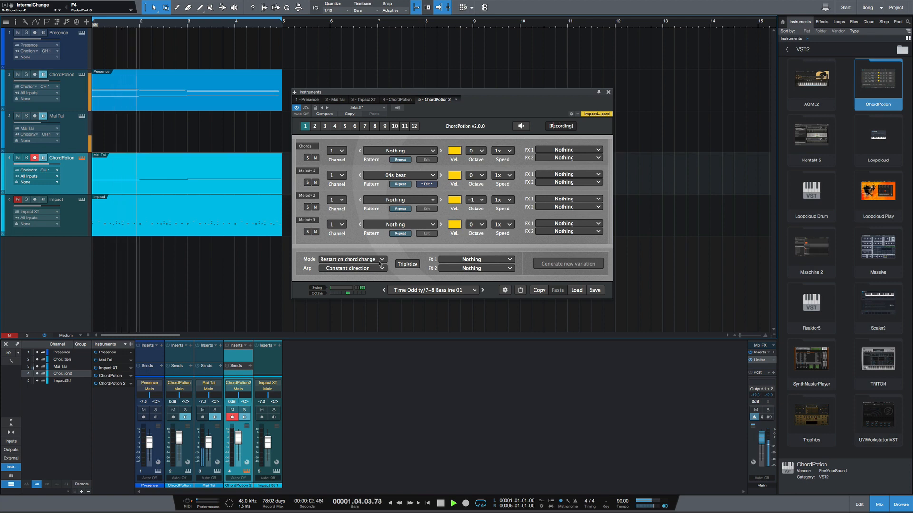
click(350, 293)
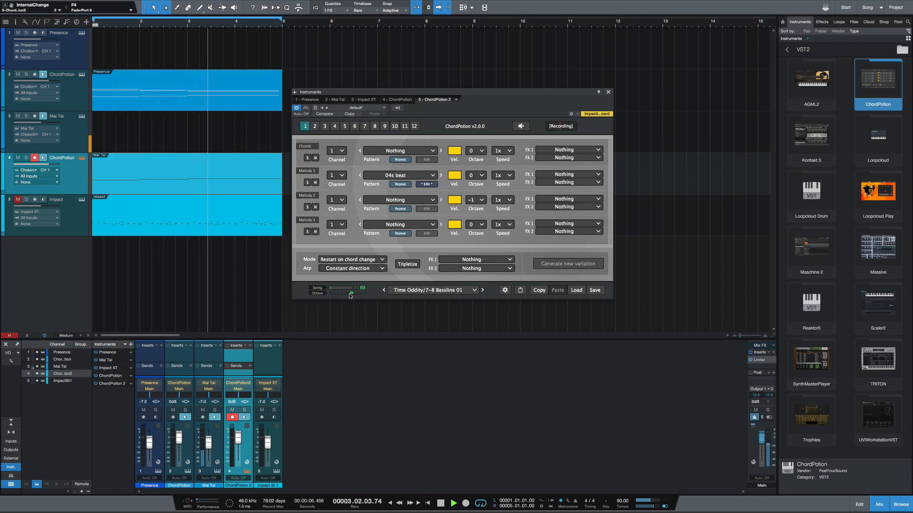
key(space)
Step: Load the Time Oddity/7-8 Bassline 02 preset in the second ChordPotion and audition it
click(434, 291)
click(442, 298)
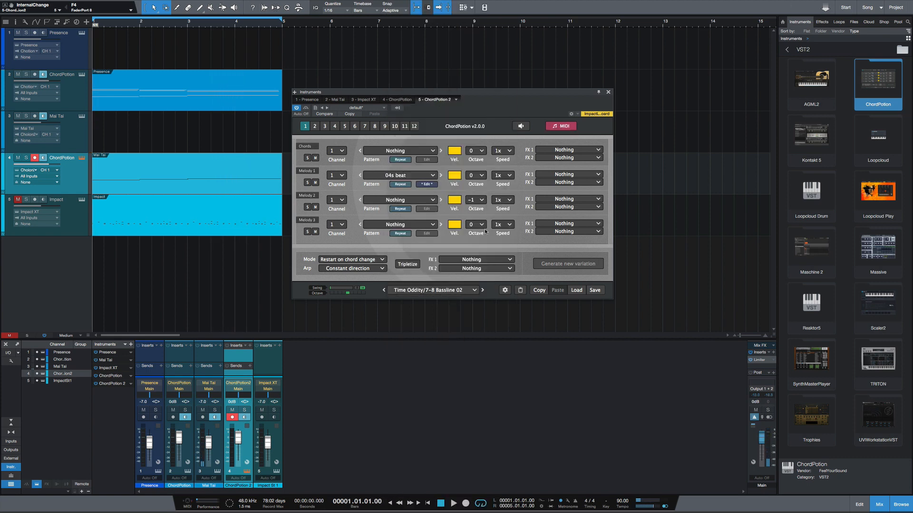
key(space)
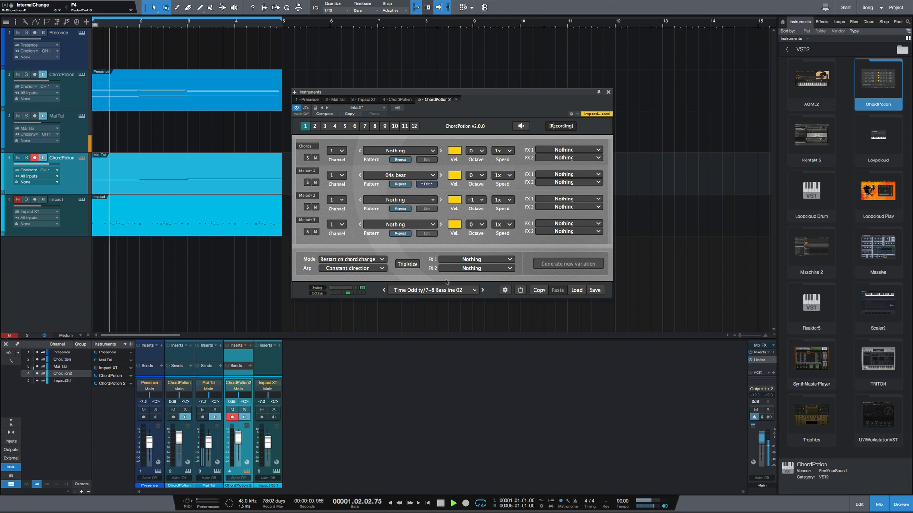
key(space)
Step: Load the Time Oddity/7-8 Bassline 03 preset in the second ChordPotion and audition it
click(446, 291)
click(447, 300)
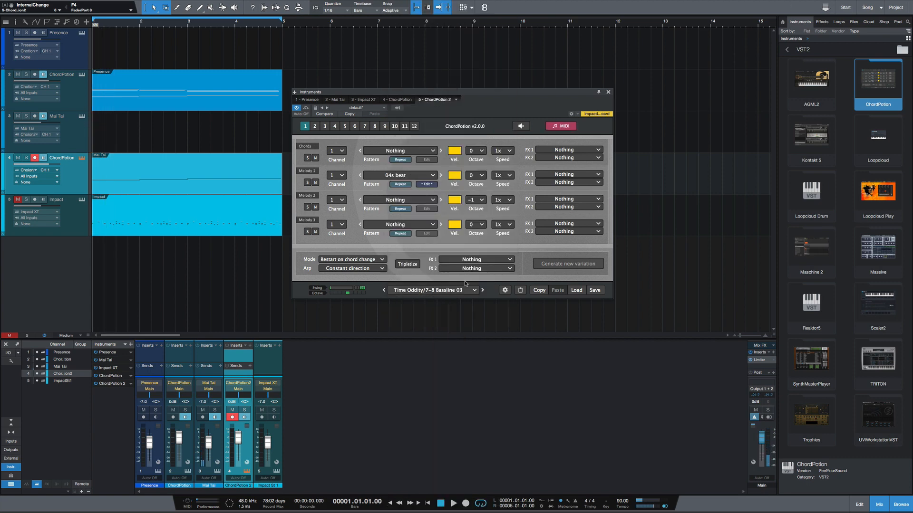
key(space)
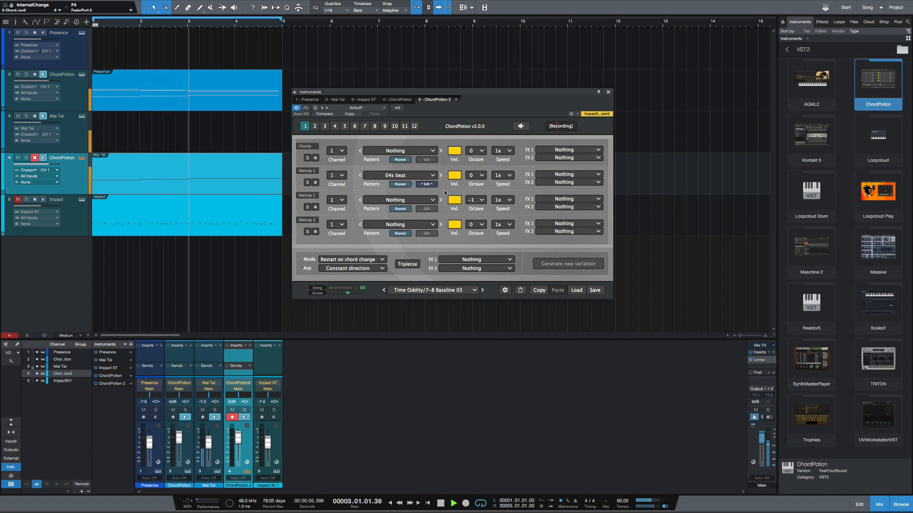
key(space)
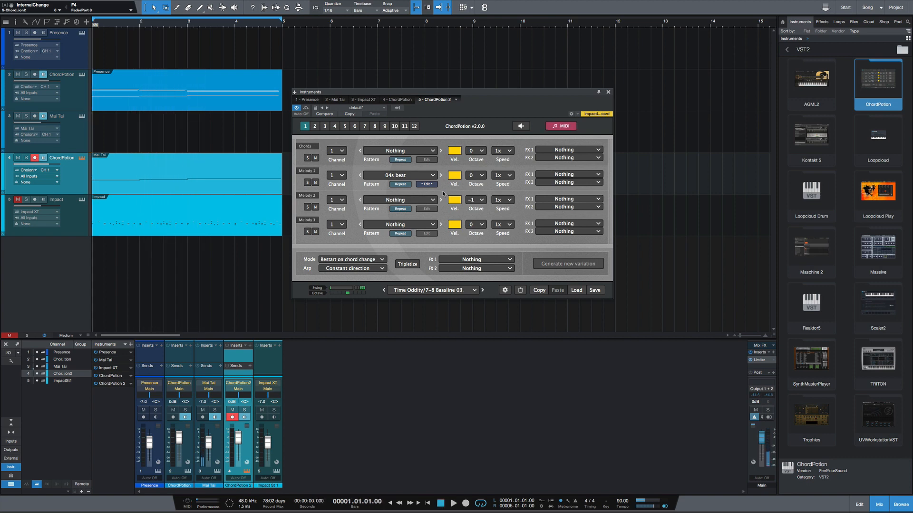
Step: Raise Melody 1 to octave +1 in the 7-8 Bassline 03 preset, audition it, and advance to Time Oddity/7-8 Chords 01
click(481, 175)
click(480, 204)
key(space)
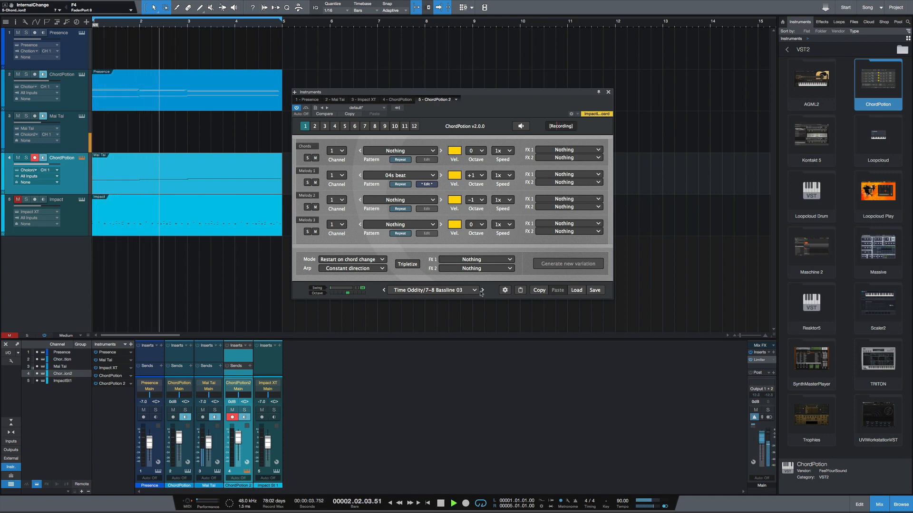
key(space)
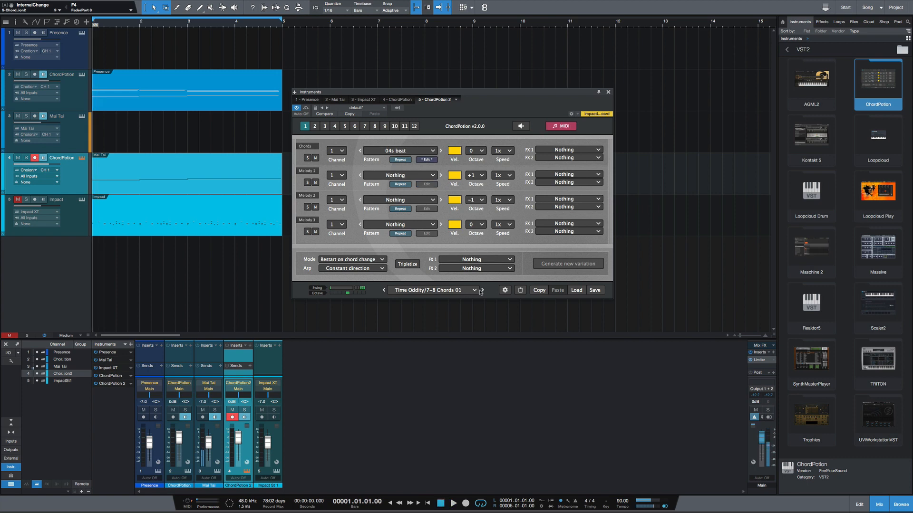
Step: Load the Time Oddity/3-4 Bassline 01 preset in the second ChordPotion and audition it
click(474, 290)
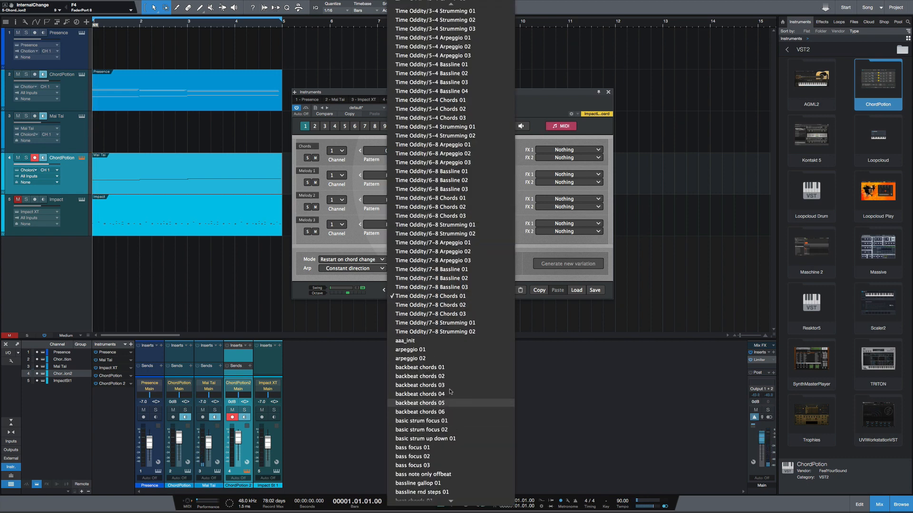
scroll(457, 304, up, 4)
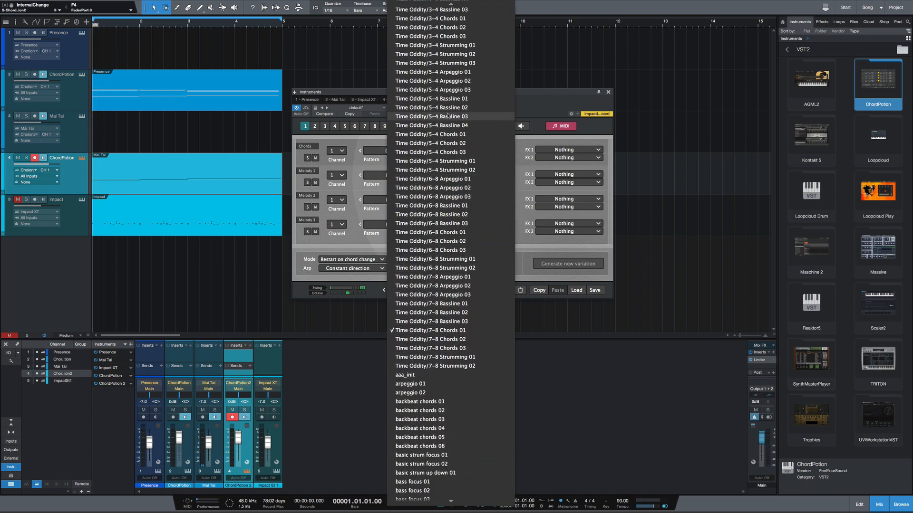
scroll(447, 142, up, 2)
scroll(446, 152, up, 5)
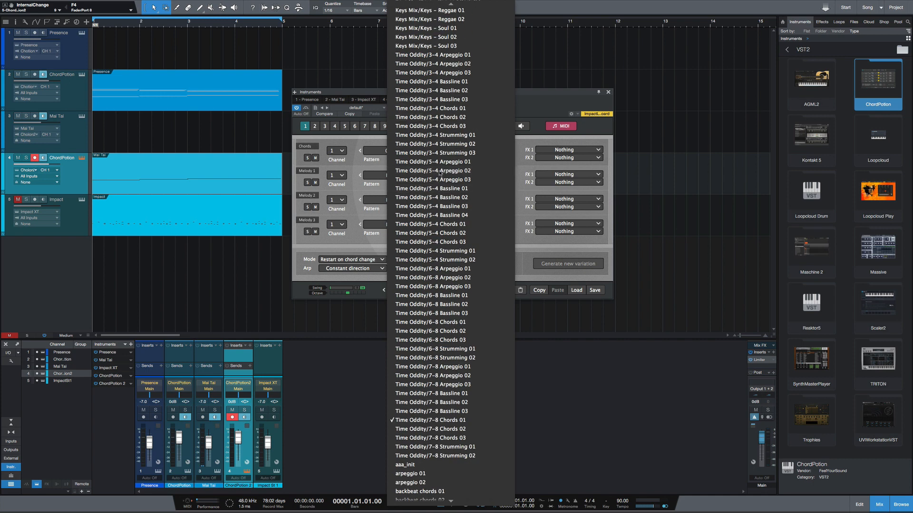
click(436, 84)
key(space)
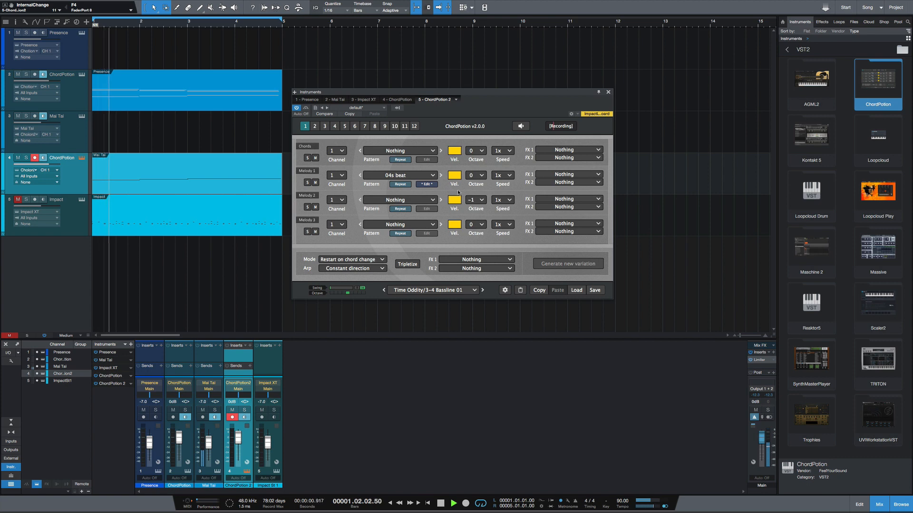
key(space)
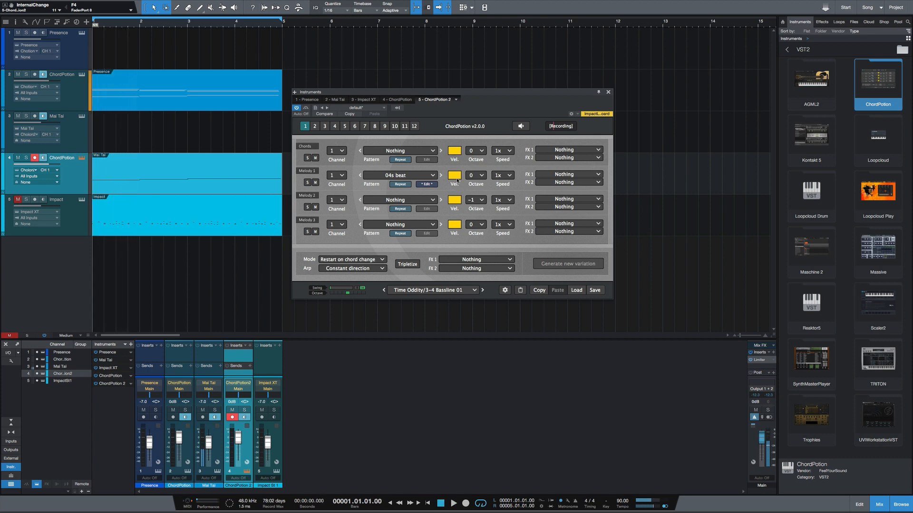
Step: Set Melody 1's octave to +1 in the 3-4 Bassline 01 preset and play the song to hear it
click(482, 175)
click(477, 201)
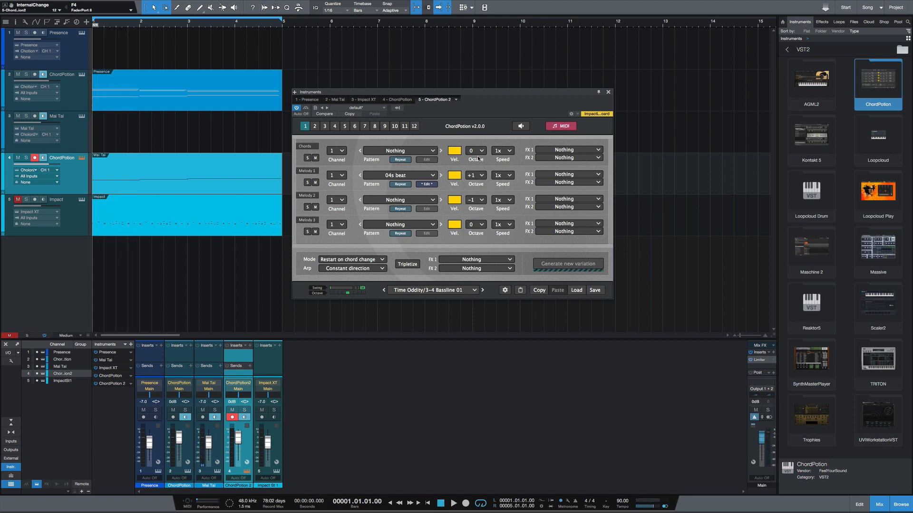
key(space)
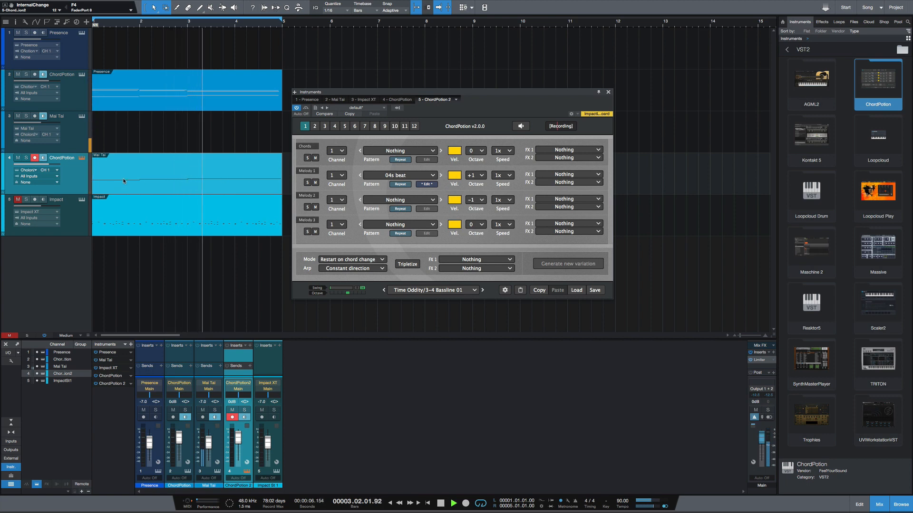
key(space)
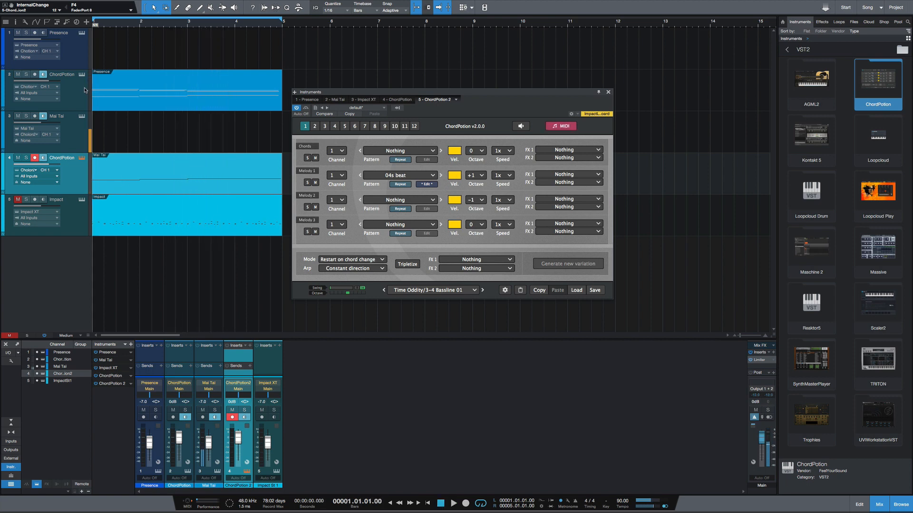
Step: Move the instrument window clear of the clips, select the Mai Tai track, start playback, and enable monitoring on Presence and both ChordPotion tracks
drag(357, 92, 418, 89)
click(72, 125)
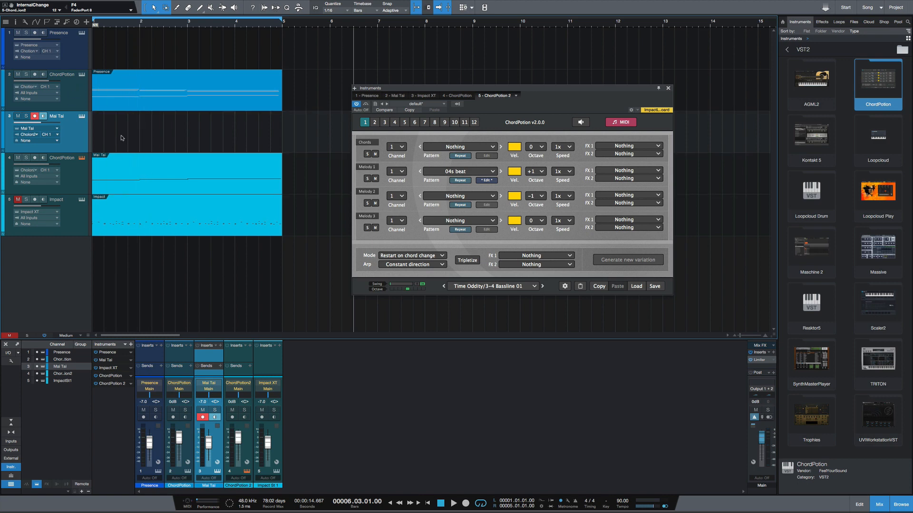
key(space)
click(43, 74)
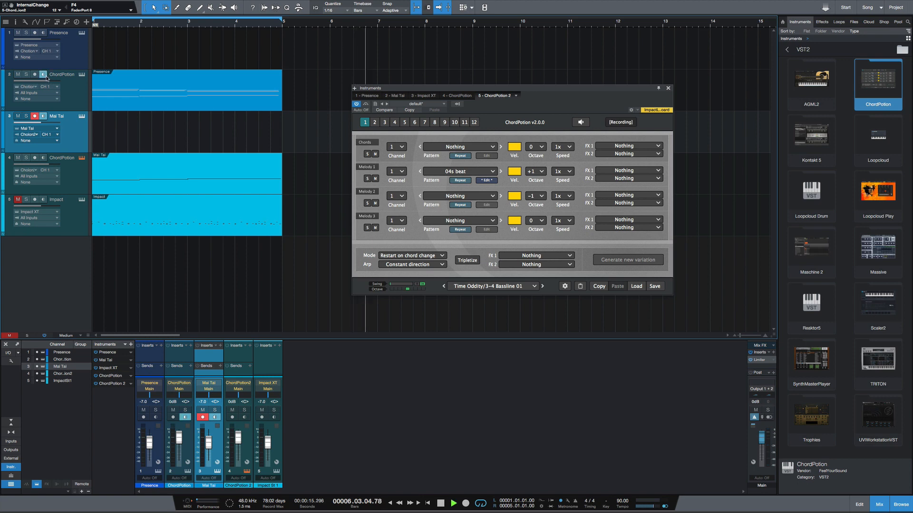
click(43, 34)
click(42, 158)
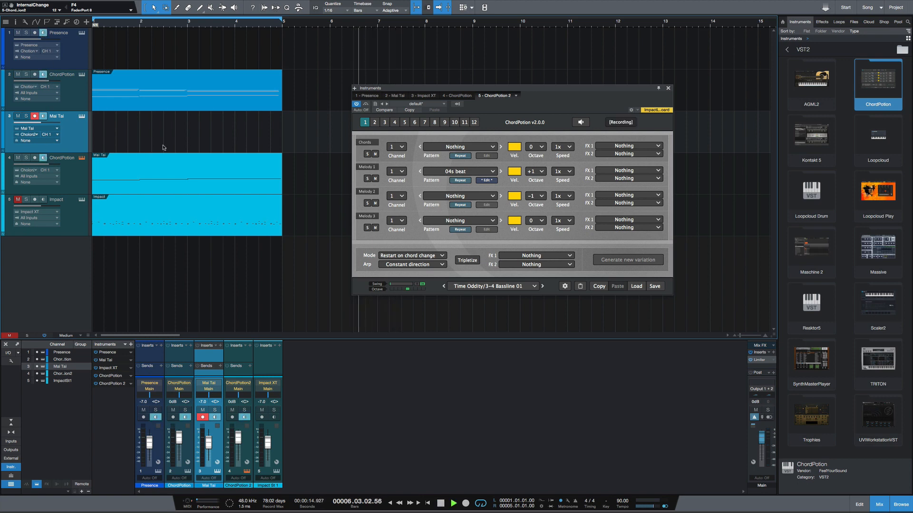
Step: Return to the song start and play the four-bar section through so ChordPotion captures its output, and stop playback
key(Home)
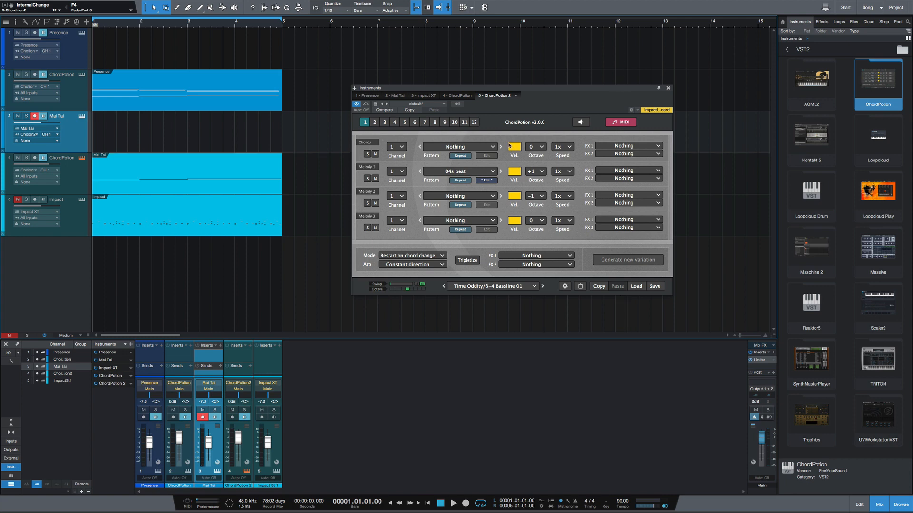
key(space)
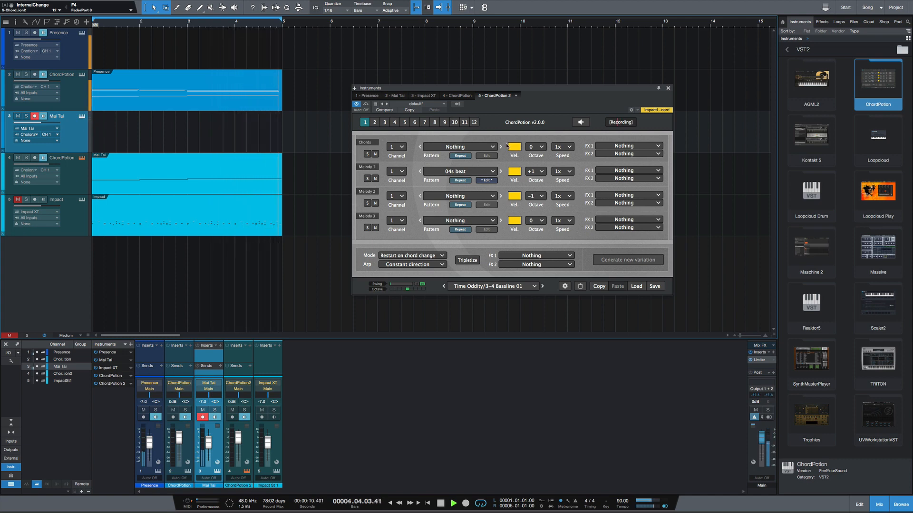
key(space)
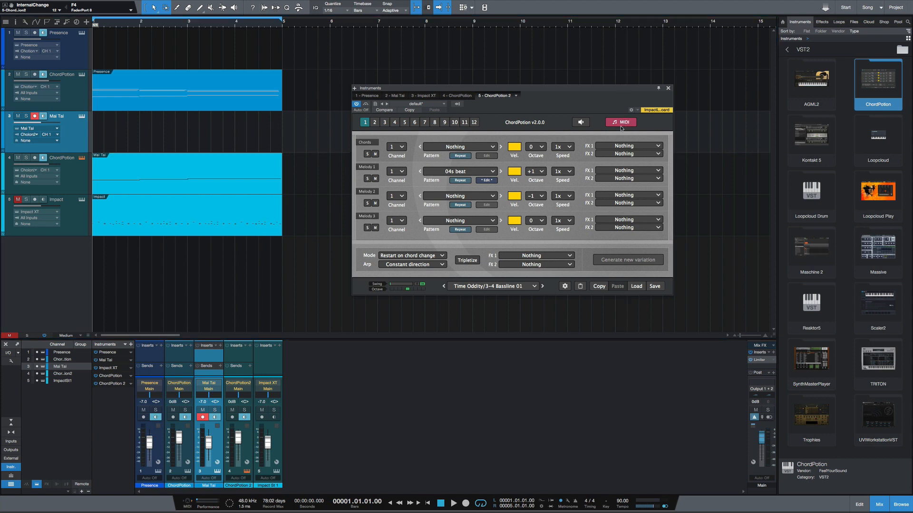
Step: Place the second ChordPotion's captured MIDI on the Mai Tai track and the first ChordPotion's on the Presence track, both at bar 1
drag(620, 128, 101, 144)
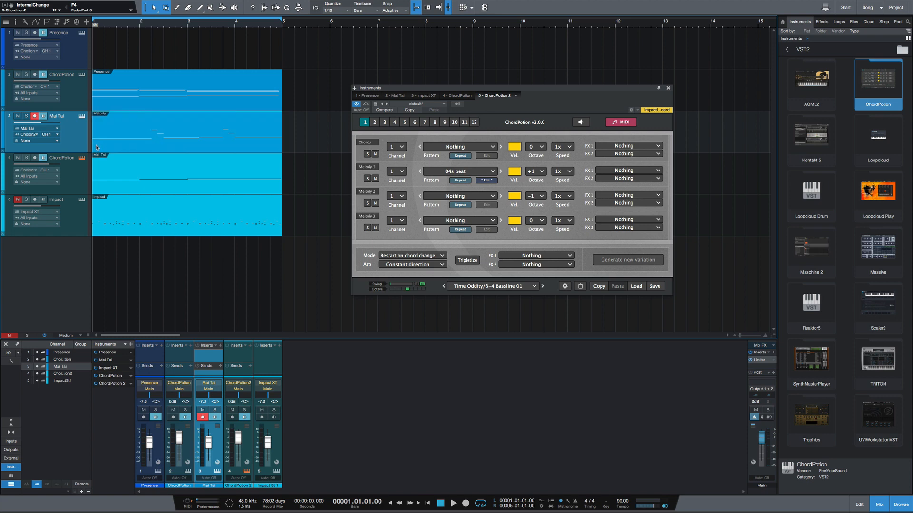
click(81, 74)
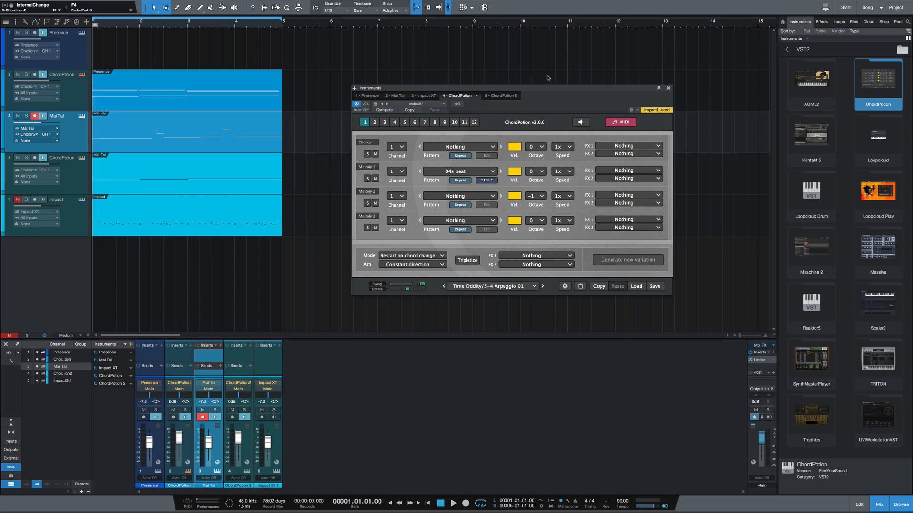
drag(618, 122, 103, 45)
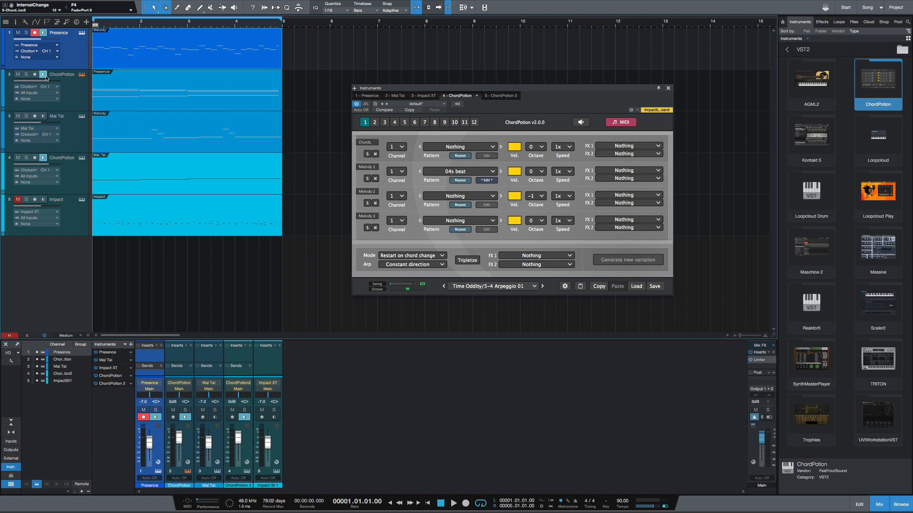
Step: Set the Presence and Mai Tai track inputs to All Inputs and turn off monitoring on the second ChordPotion track
click(32, 51)
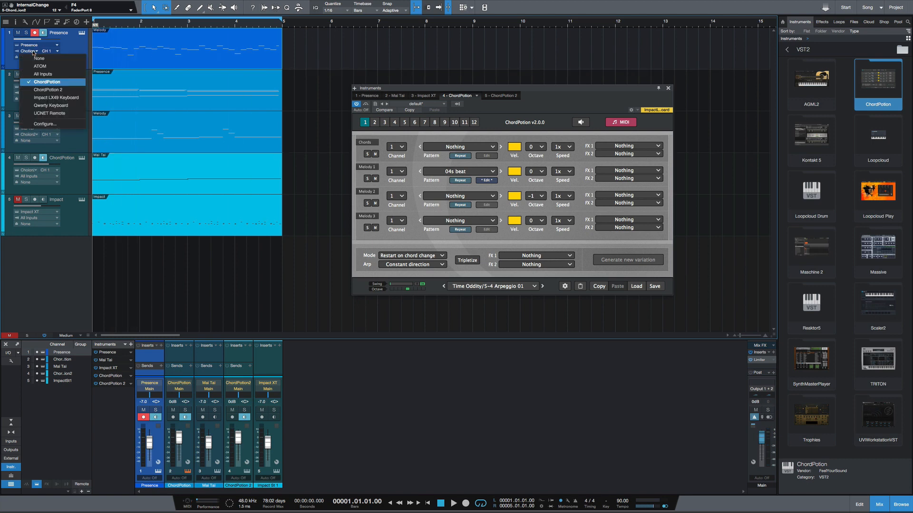
click(47, 75)
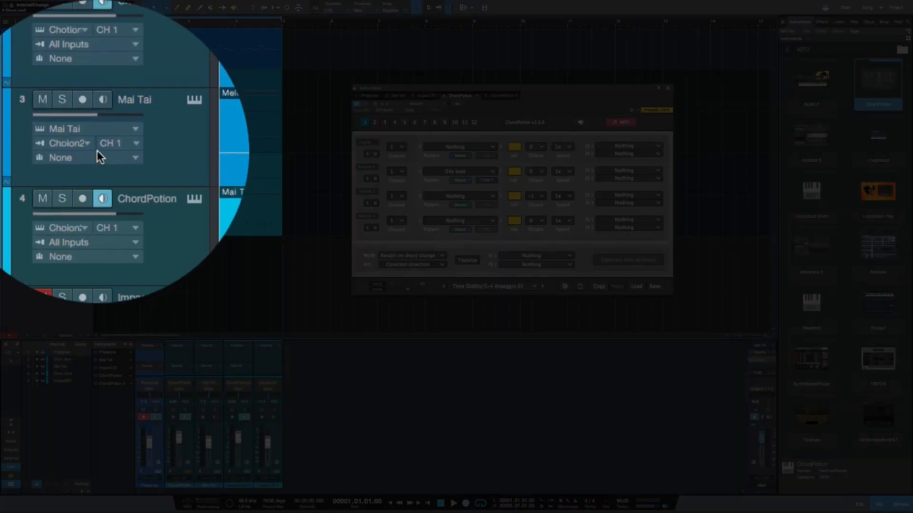
click(38, 135)
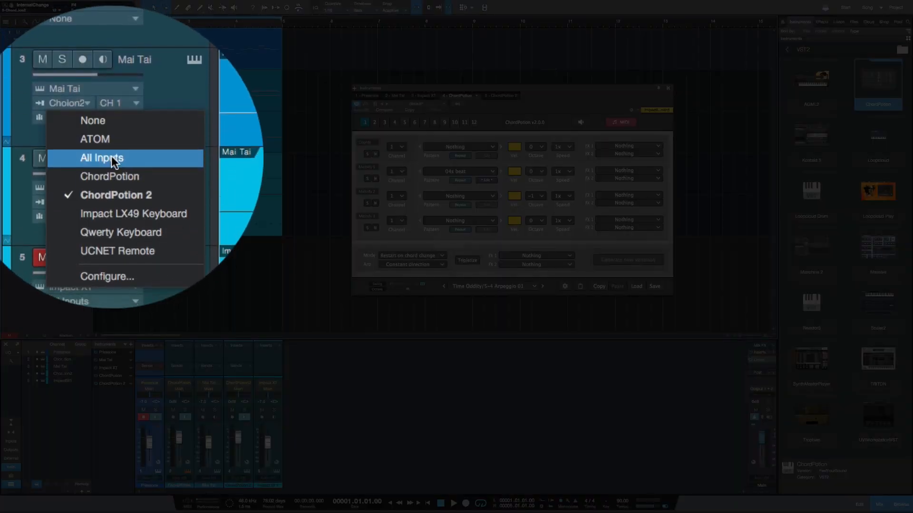
click(112, 157)
click(151, 176)
click(87, 157)
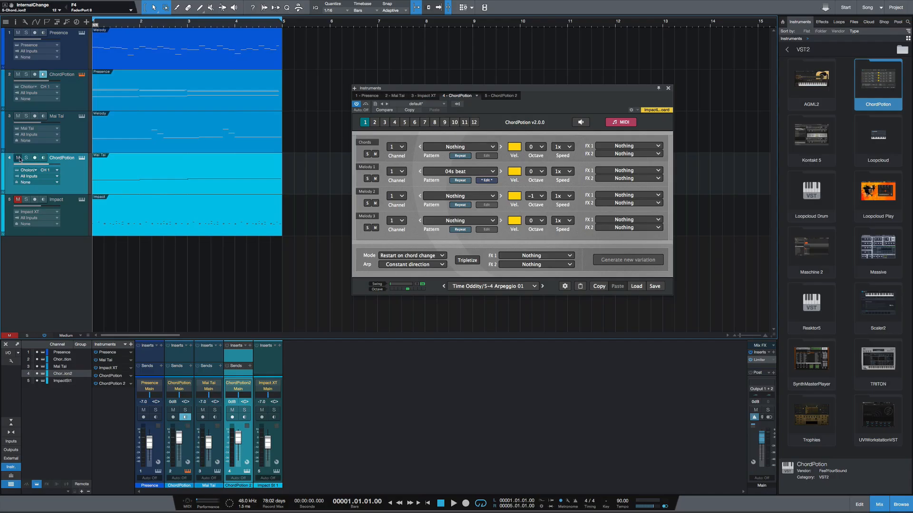
Step: Mute both ChordPotion tracks, disable record and monitoring on the first one, and play the song
click(19, 158)
click(18, 74)
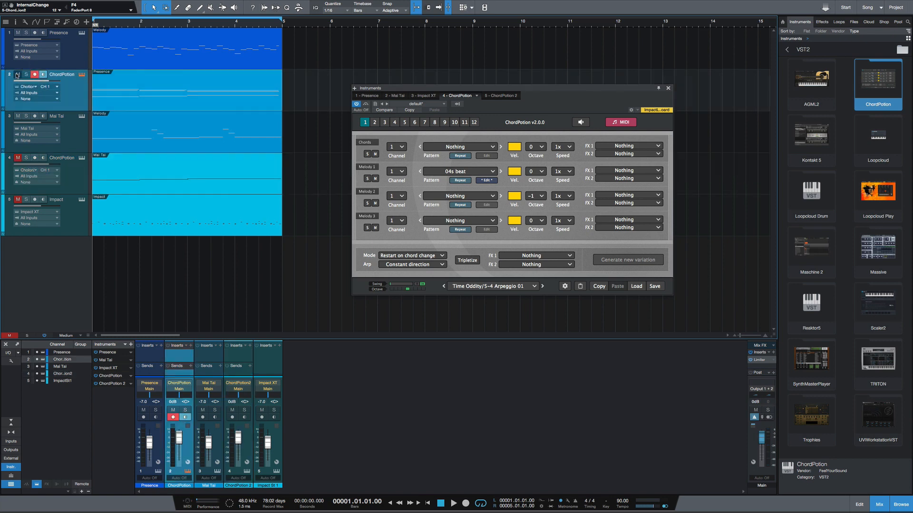
click(35, 75)
click(35, 75)
key(space)
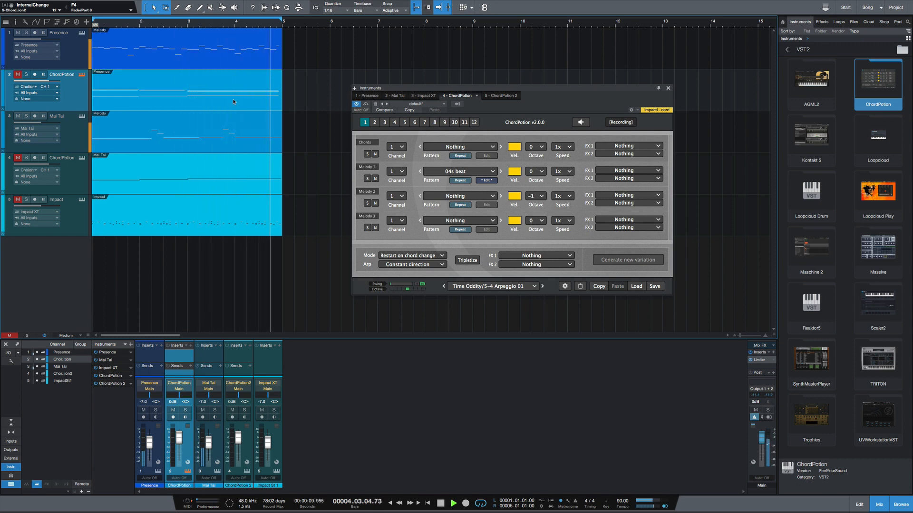
Step: Open the Presence track's Melody clip in the note editor and look through its high and low notes
double_click(196, 65)
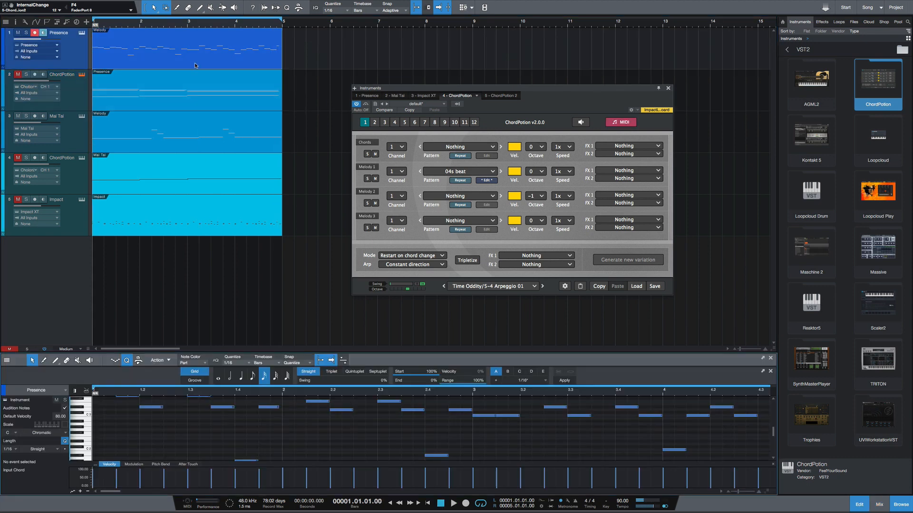
scroll(285, 425, up, 10)
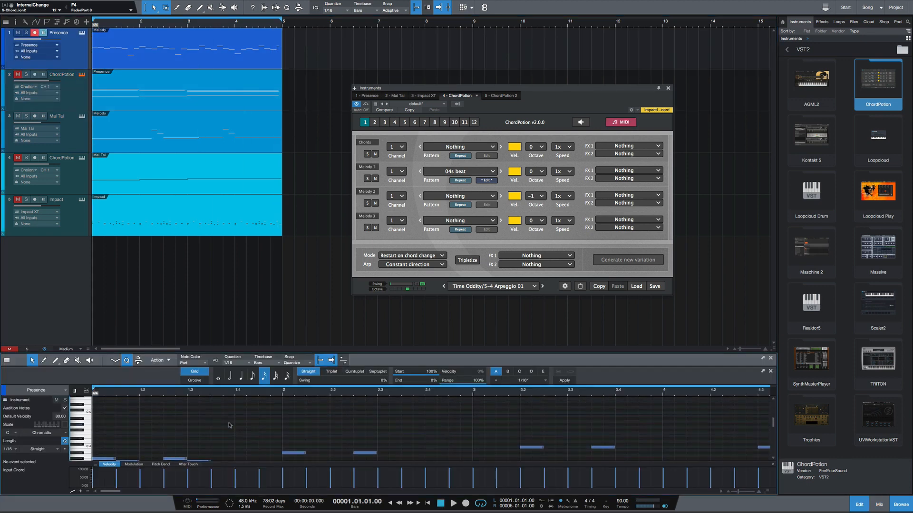
scroll(230, 426, down, 12)
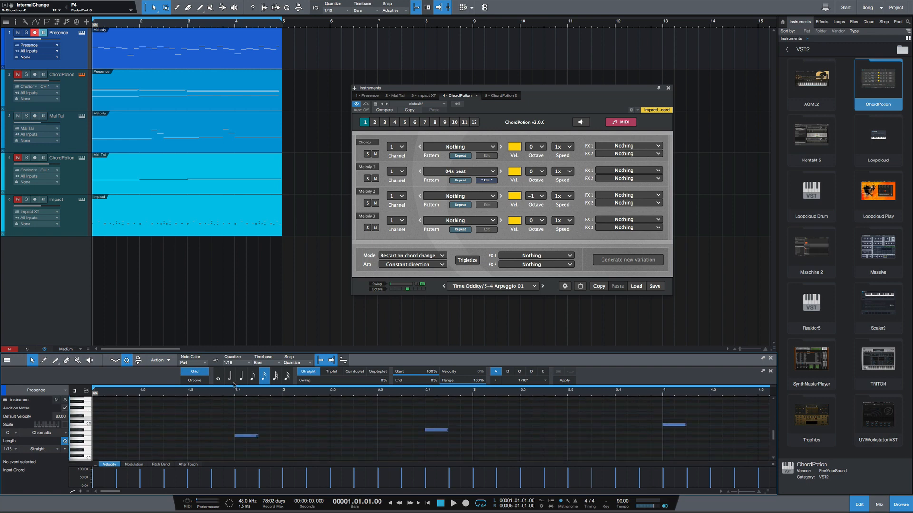
Step: Unmute the Impact drum track and play the song with the placed melody clips
click(227, 303)
click(22, 200)
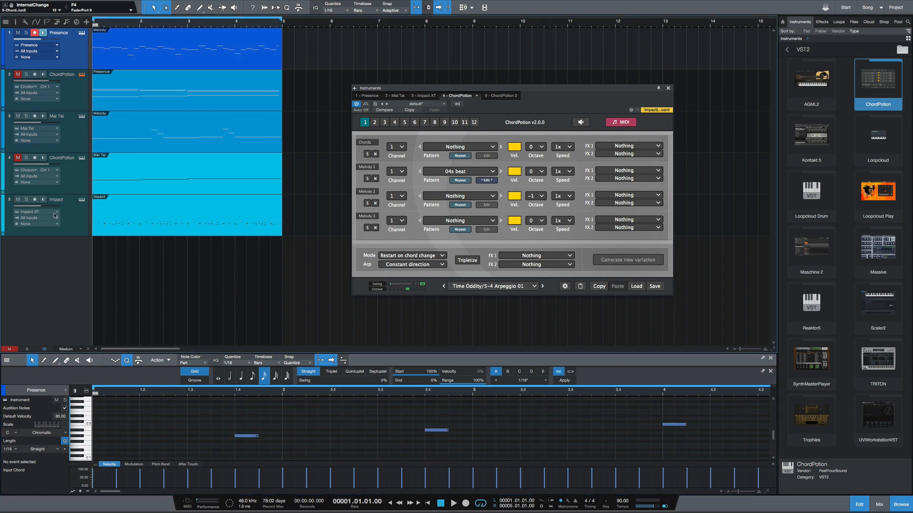
key(space)
Step: View the step pattern of Melody 1 in the first ChordPotion, close it without changes, and nudge the instrument window
click(486, 180)
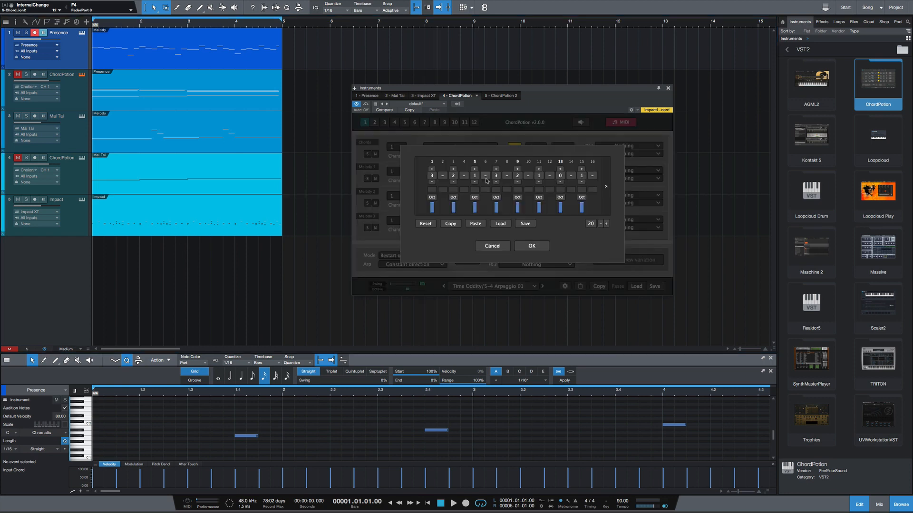
click(494, 246)
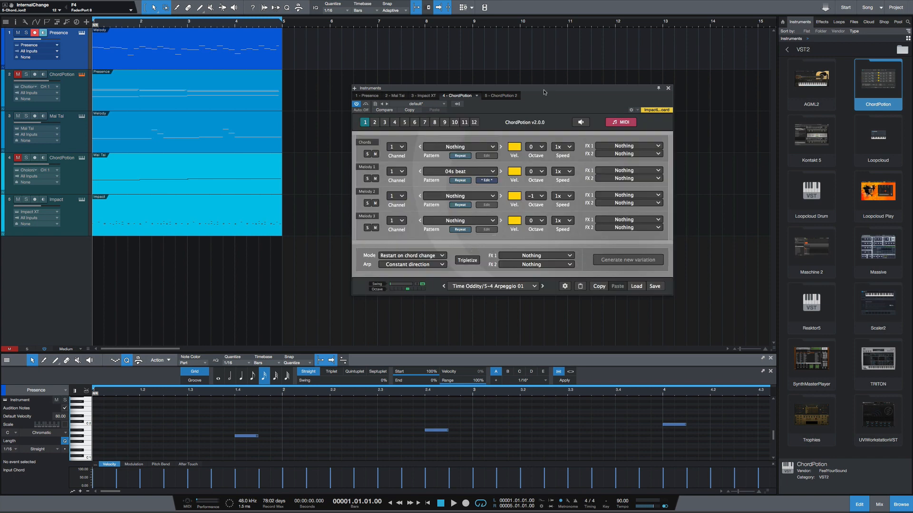
drag(545, 92, 541, 85)
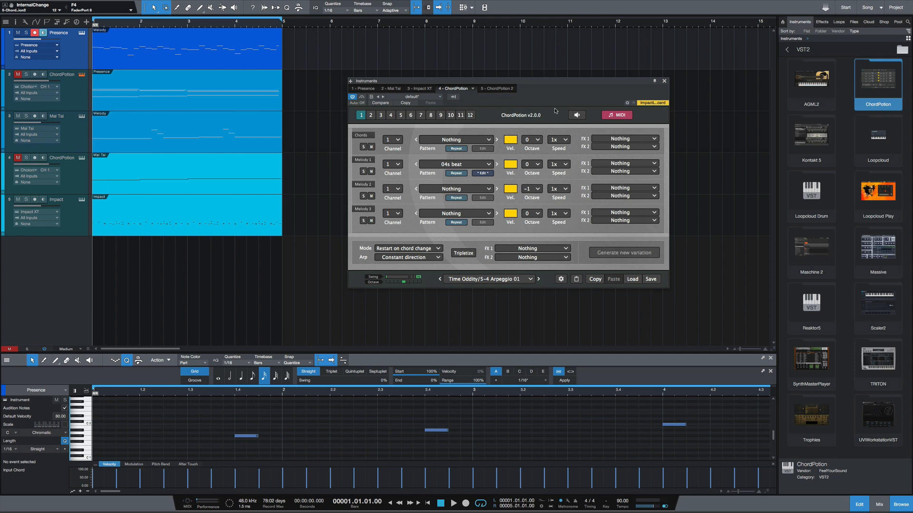
Step: Browse the first ChordPotion's full preset list and close it without choosing another preset
click(482, 280)
scroll(480, 300, up, 8)
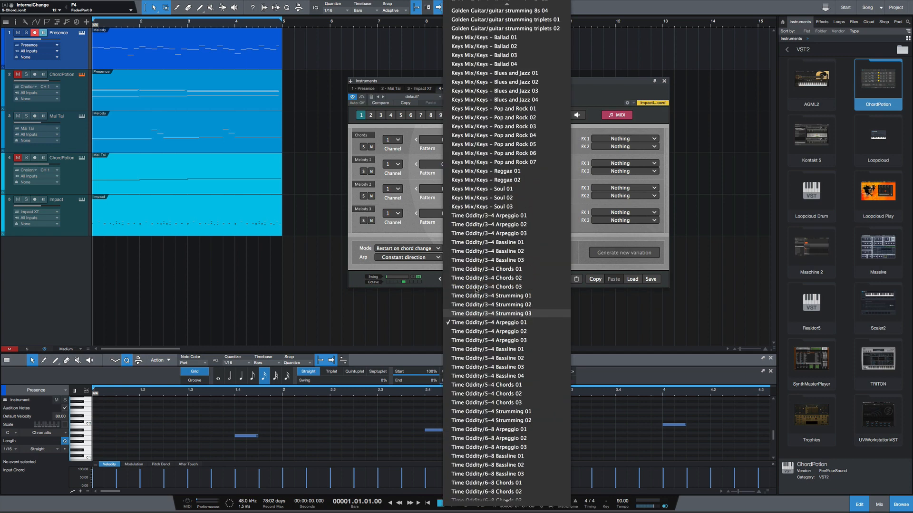
scroll(481, 305, down, 20)
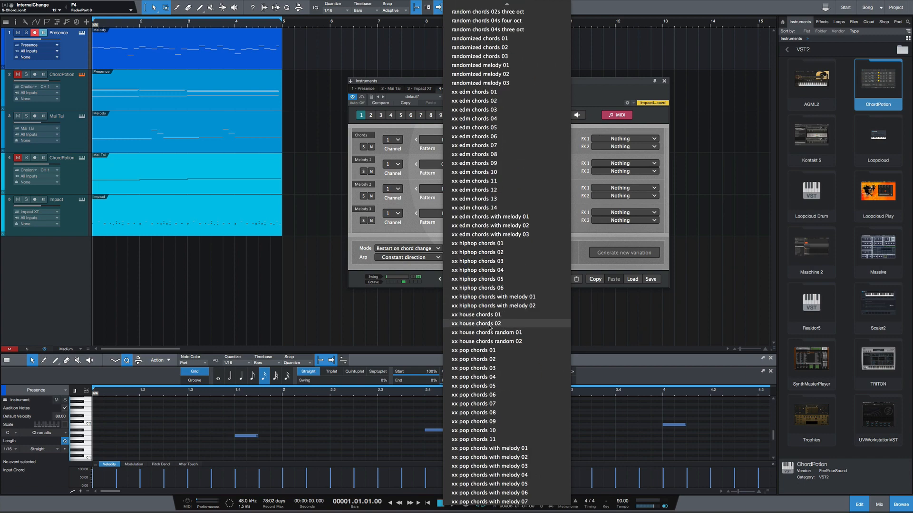
scroll(493, 476, up, 8)
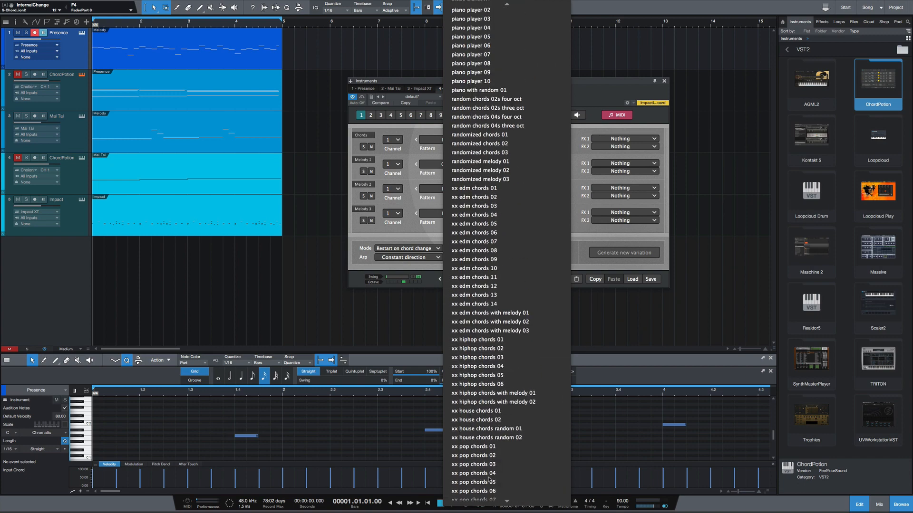
scroll(495, 371, up, 20)
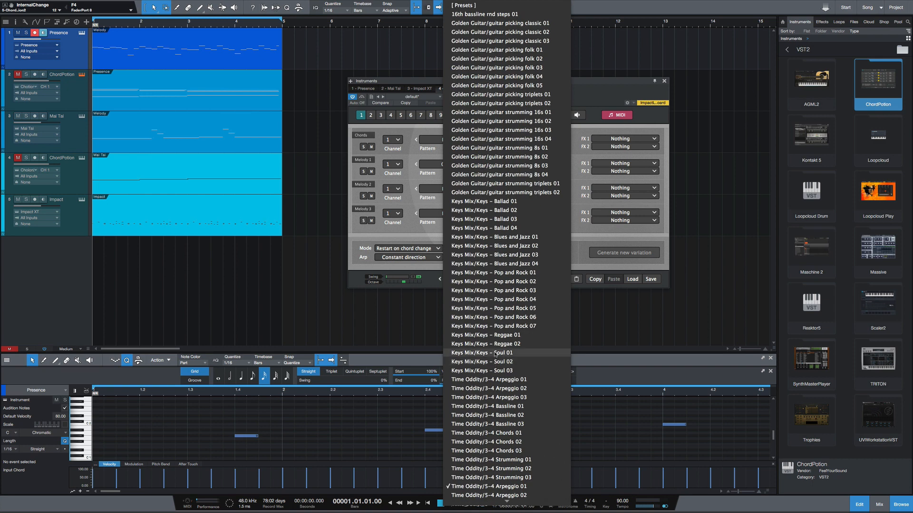
click(432, 268)
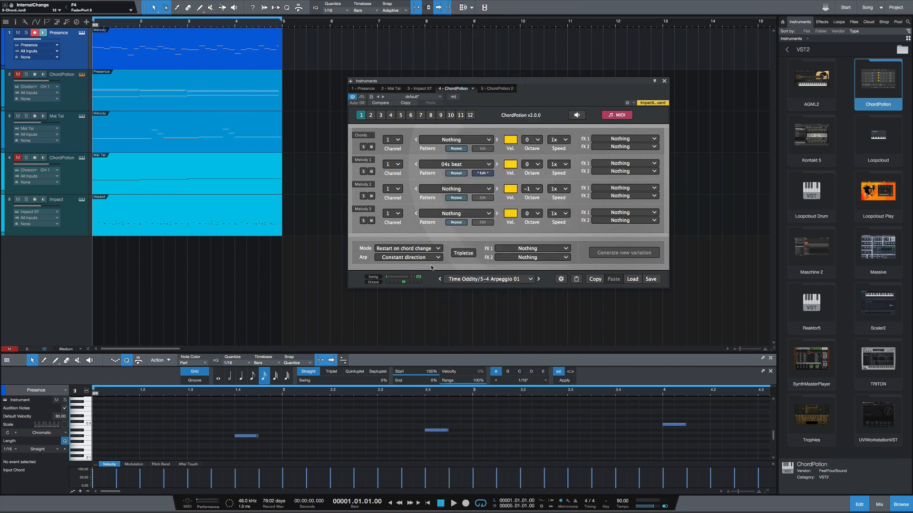